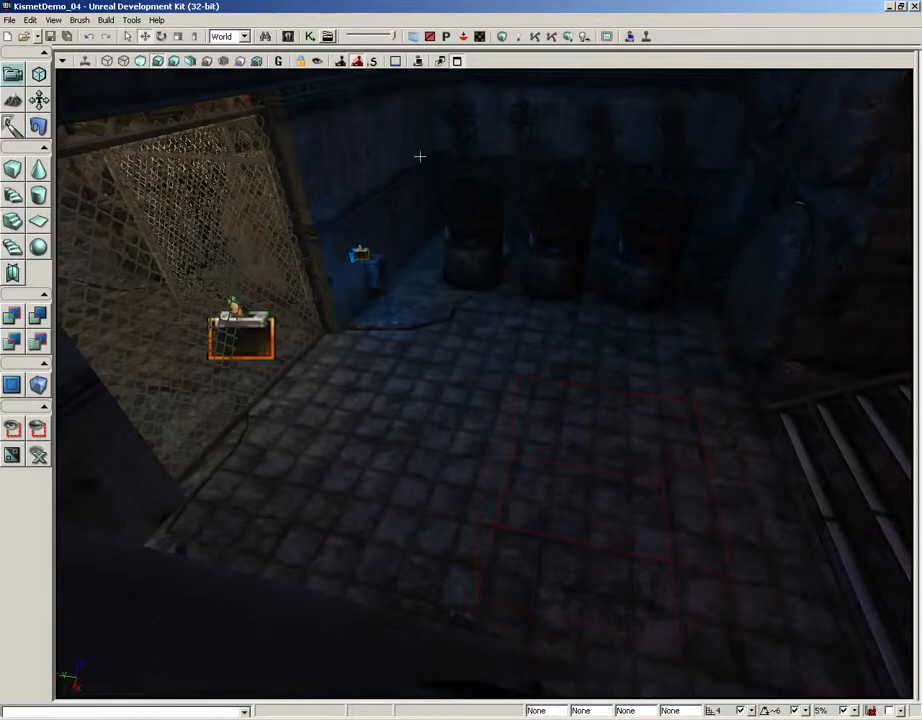
Open Kismet and delete the two Compare Bool conditions with their DoorLock variables from the Door Network
{"action": "right_click_drag", "start_coordinate": [376, 145], "coordinate": [555, 120]}
{"action": "right_click_drag", "start_coordinate": [401, 175], "coordinate": [405, 135]}
{"action": "left_click_drag", "start_coordinate": [432, 193], "coordinate": [444, 228]}
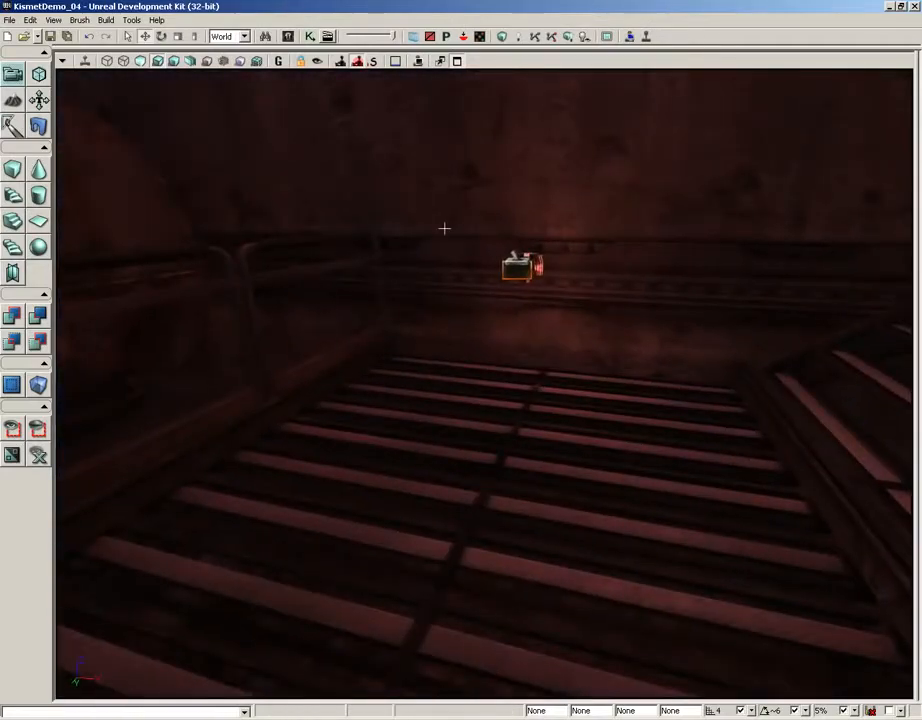
{"action": "left_click", "coordinate": [310, 36]}
{"action": "left_click_drag", "start_coordinate": [288, 343], "coordinate": [520, 382]}
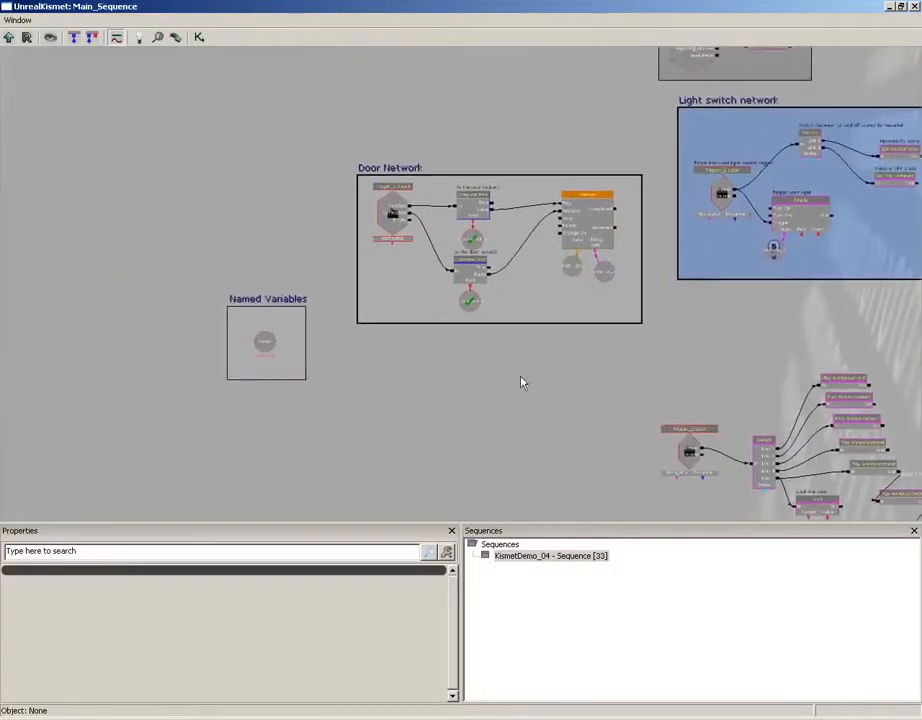
{"action": "scroll", "coordinate": [520, 382], "scroll_direction": "up", "scroll_amount": 4}
{"action": "left_click_drag", "start_coordinate": [432, 65], "coordinate": [546, 354], "text": "ctrl+alt"}
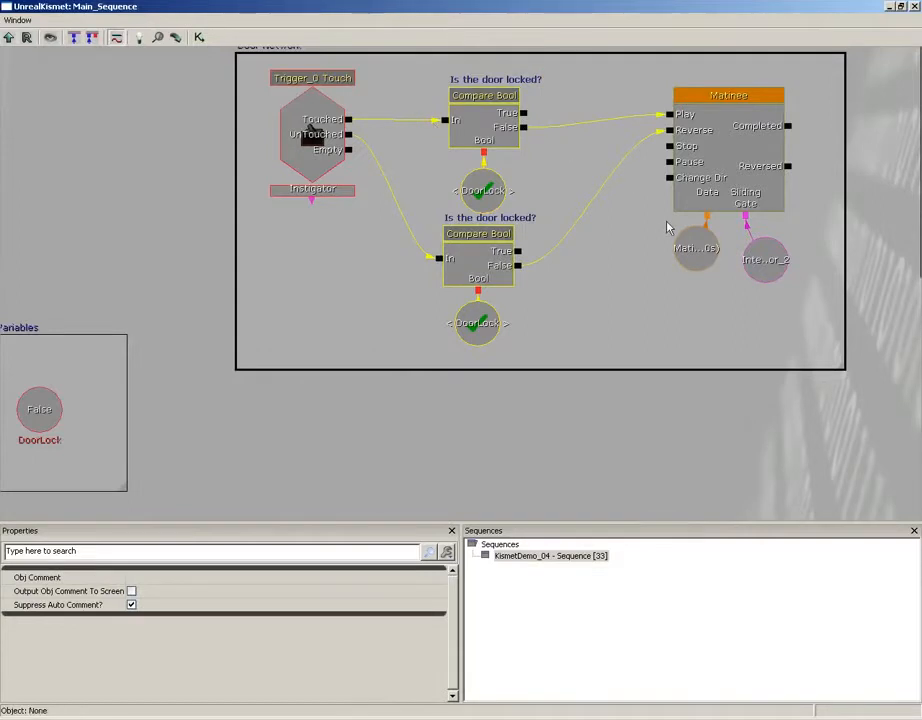
{"action": "key", "text": "Delete"}
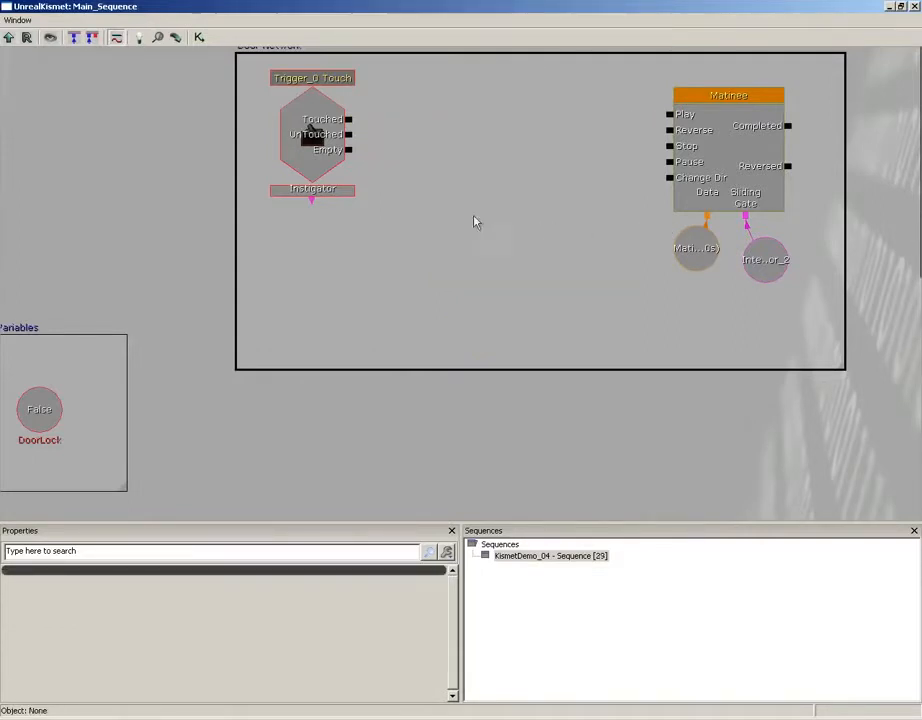
Link Trigger_0 Touch directly to the Matinee, Touched to Play and UnTouched to Reverse
{"action": "left_click_drag", "start_coordinate": [348, 119], "coordinate": [669, 114]}
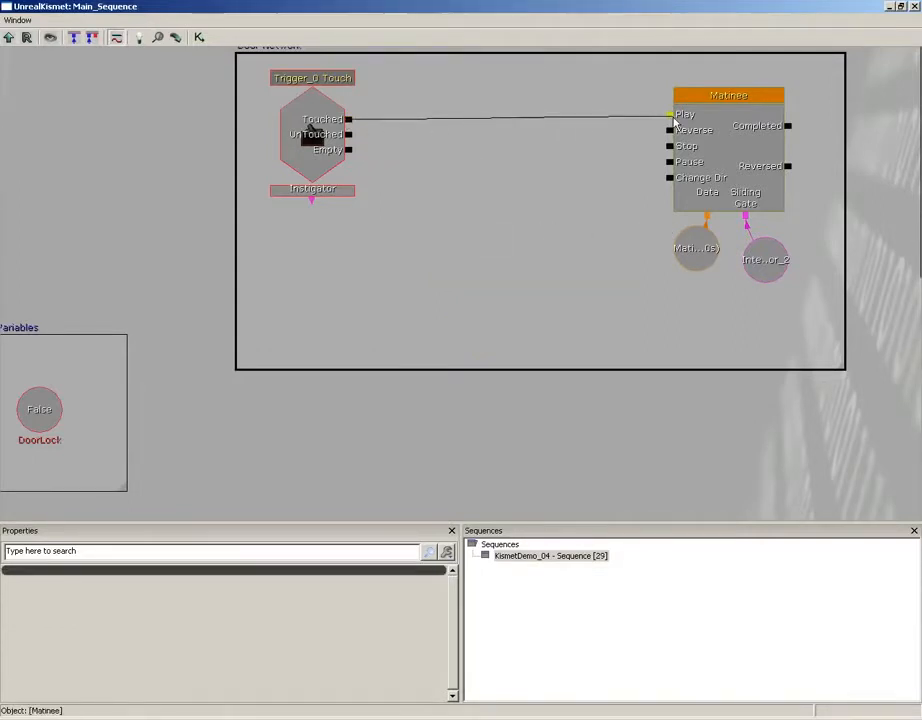
{"action": "left_click_drag", "start_coordinate": [349, 135], "coordinate": [669, 130]}
Delete the Named Variables comment box together with its DoorLock variable
{"action": "left_click_drag", "start_coordinate": [445, 261], "coordinate": [597, 171]}
{"action": "left_click_drag", "start_coordinate": [72, 196], "coordinate": [293, 465], "text": "ctrl+alt"}
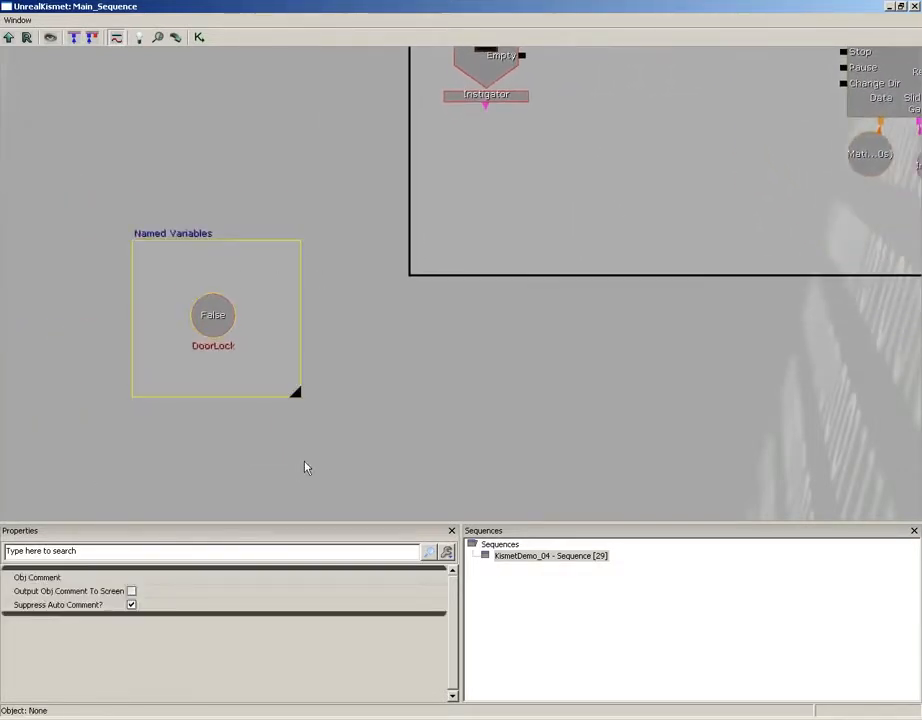
{"action": "key", "text": "Delete"}
Delete the Bool action that locks the door and its attached variable from below the Switch
{"action": "scroll", "coordinate": [576, 335], "scroll_direction": "down", "scroll_amount": 3}
{"action": "scroll", "coordinate": [576, 335], "scroll_direction": "down", "scroll_amount": 4}
{"action": "left_click_drag", "start_coordinate": [576, 335], "coordinate": [278, 165]}
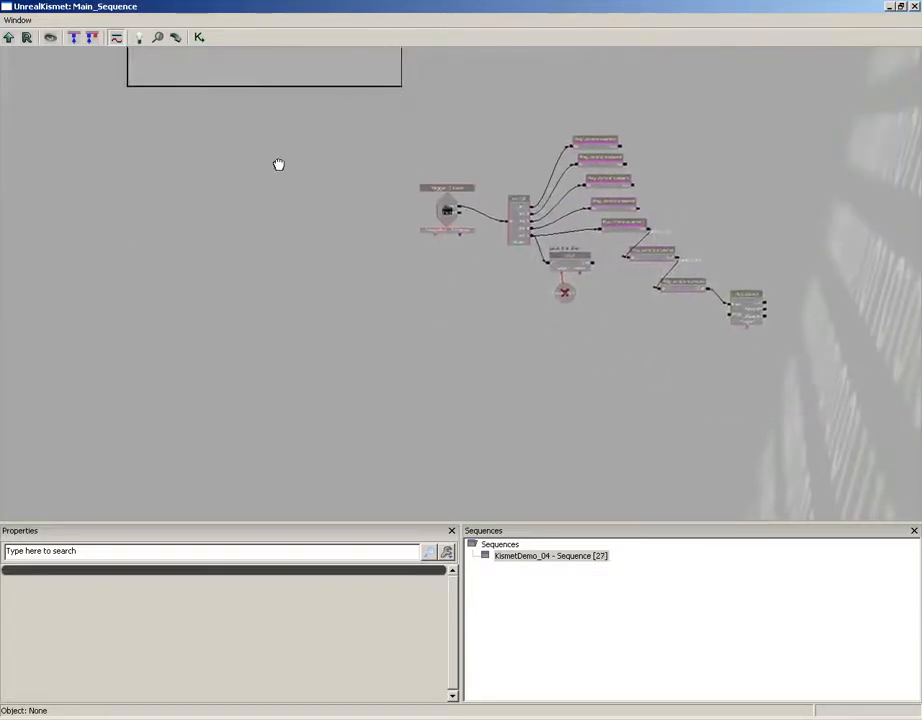
{"action": "scroll", "coordinate": [278, 165], "scroll_direction": "up", "scroll_amount": 8}
{"action": "left_click_drag", "start_coordinate": [622, 345], "coordinate": [581, 336]}
{"action": "key", "text": "Delete"}
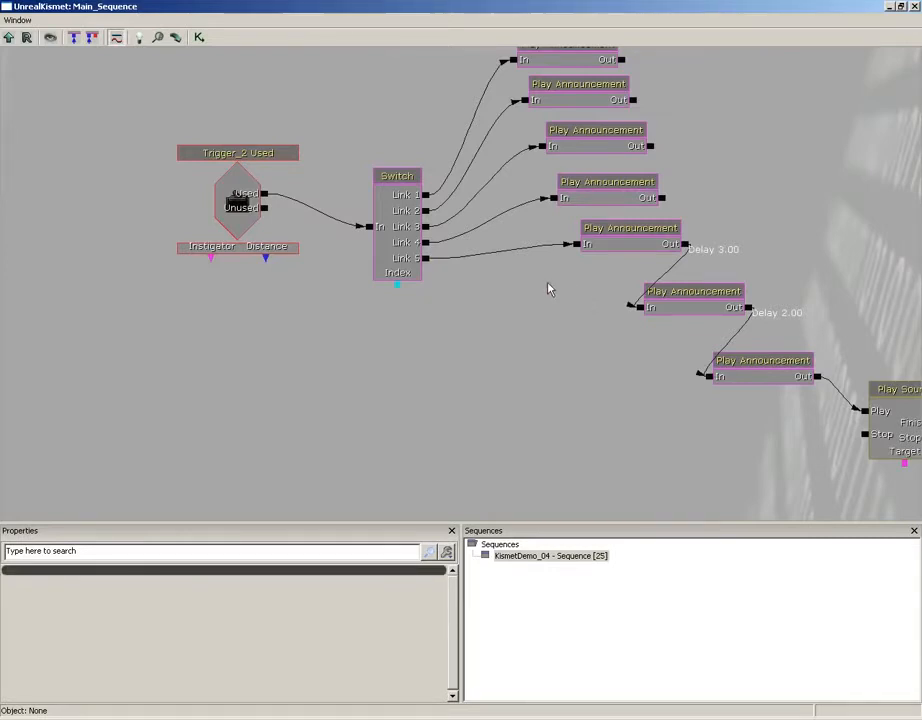
Add a Toggle action to the empty area just below the Switch in the Trigger_2 Used network
{"action": "scroll", "coordinate": [494, 376], "scroll_direction": "down", "scroll_amount": 4}
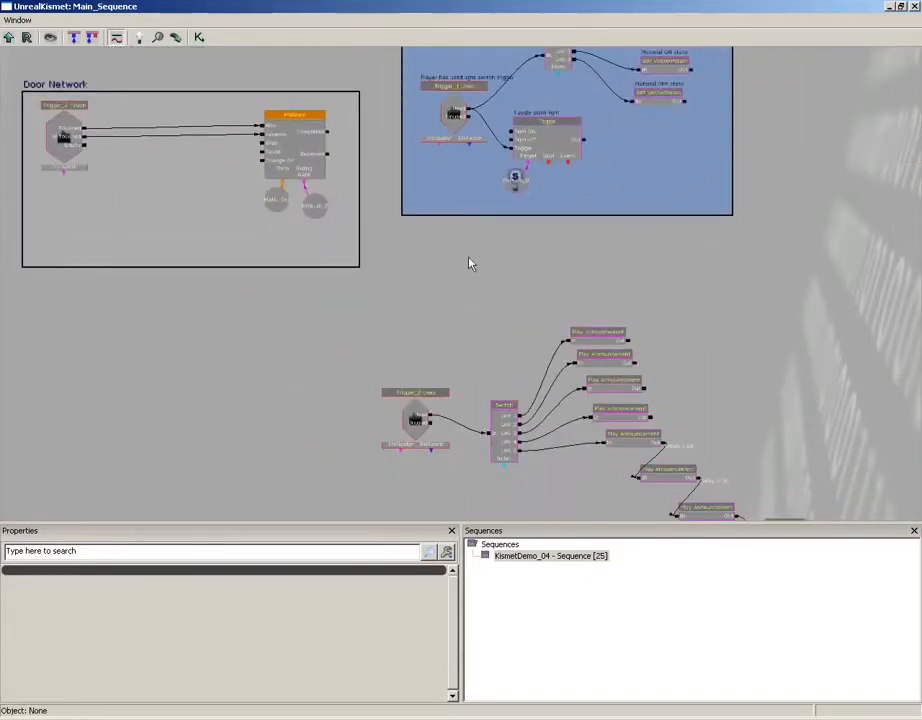
{"action": "scroll", "coordinate": [470, 263], "scroll_direction": "up", "scroll_amount": 4}
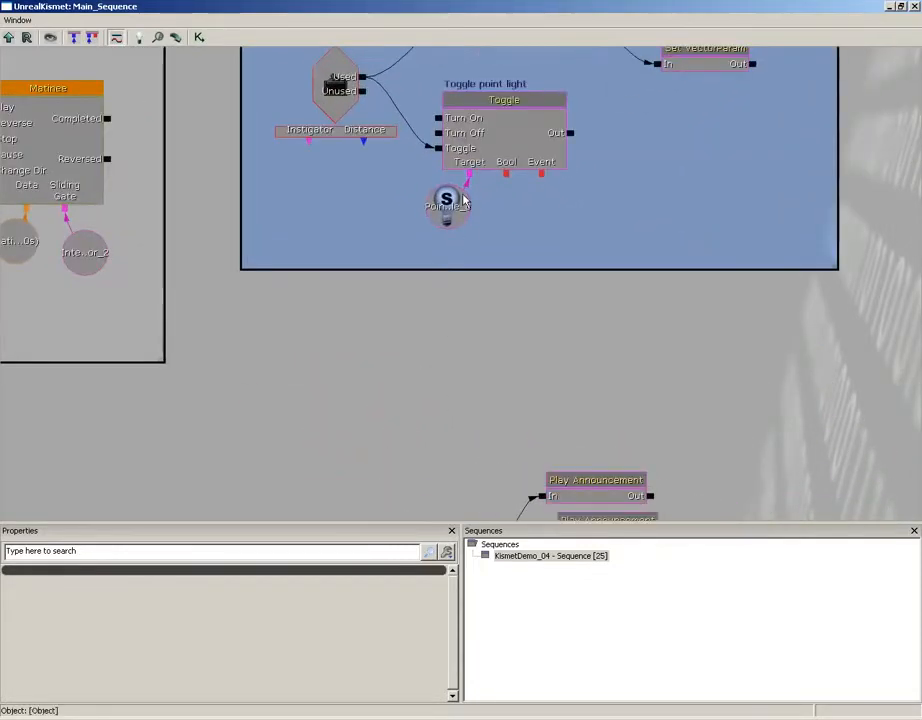
{"action": "left_click_drag", "start_coordinate": [498, 365], "coordinate": [416, 51]}
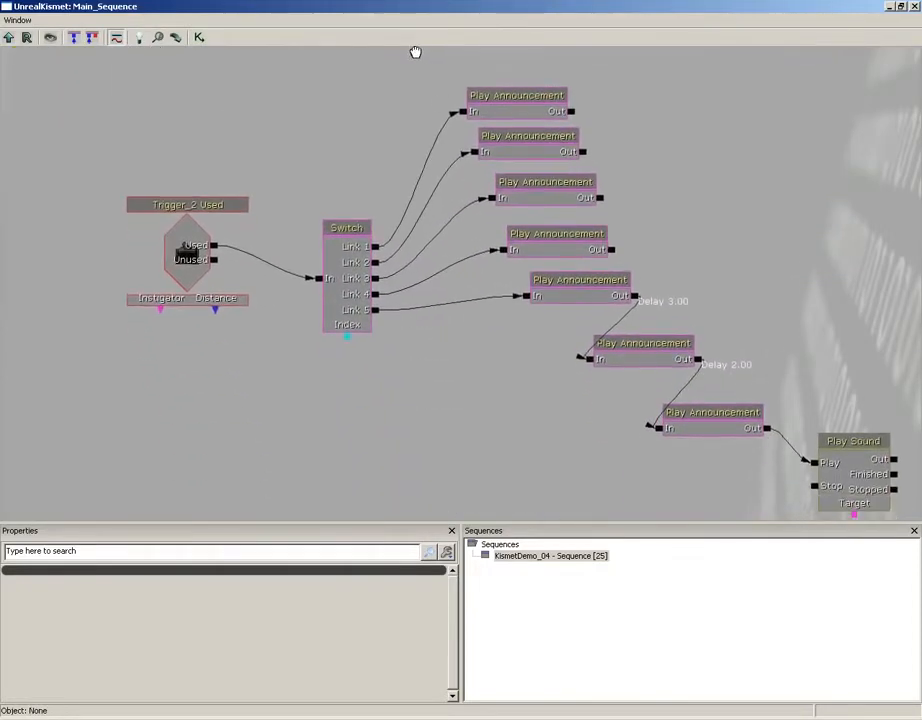
{"action": "left_click_drag", "start_coordinate": [463, 372], "coordinate": [447, 335]}
{"action": "right_click", "coordinate": [400, 308]}
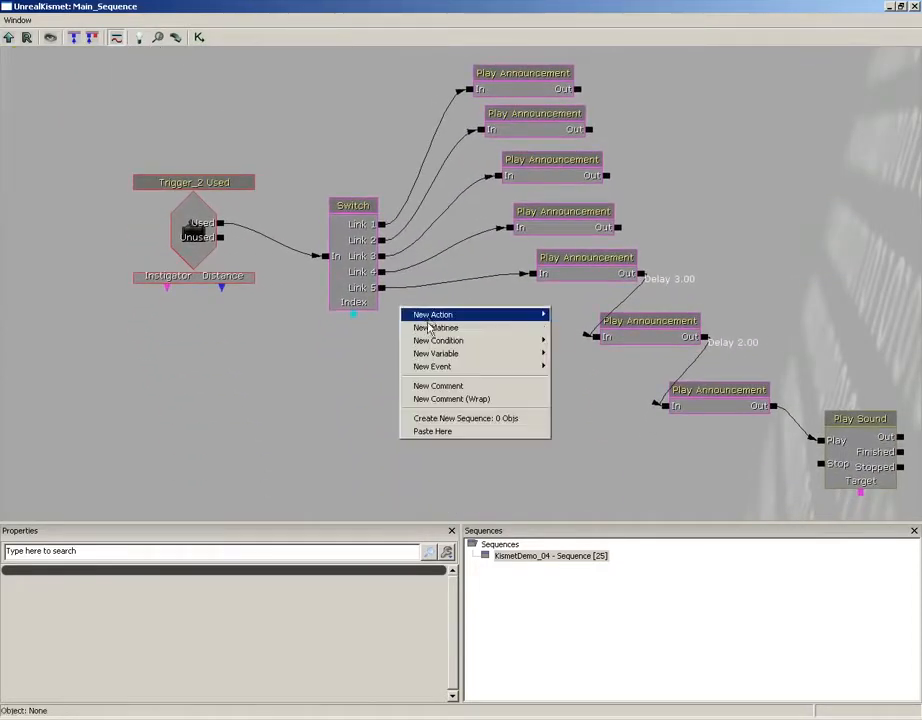
{"action": "mouse_move", "coordinate": [420, 316]}
{"action": "mouse_move", "coordinate": [572, 612]}
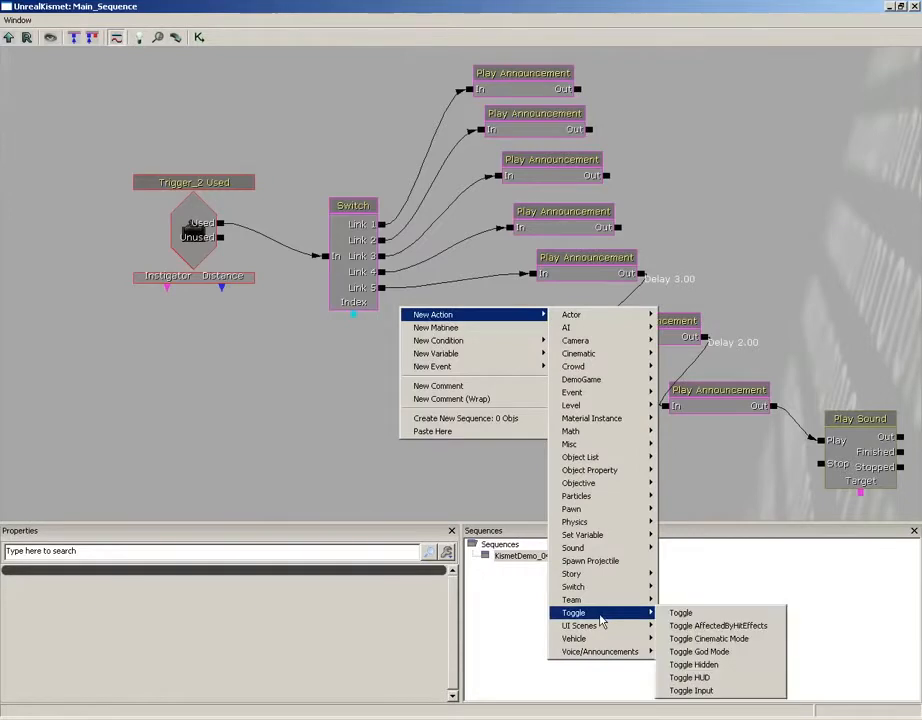
{"action": "left_click", "coordinate": [675, 612]}
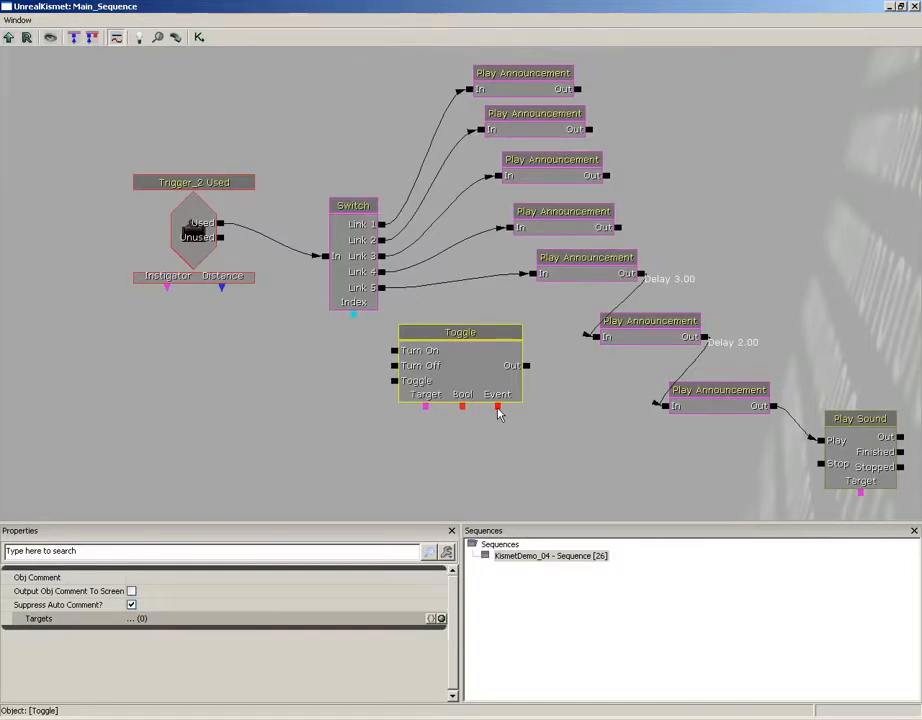
Link the new Toggle's Event connector to the Trigger_0 Touch event and the Switch's Link 5 output to its Turn Off input
{"action": "left_click_drag", "start_coordinate": [498, 410], "coordinate": [191, 185]}
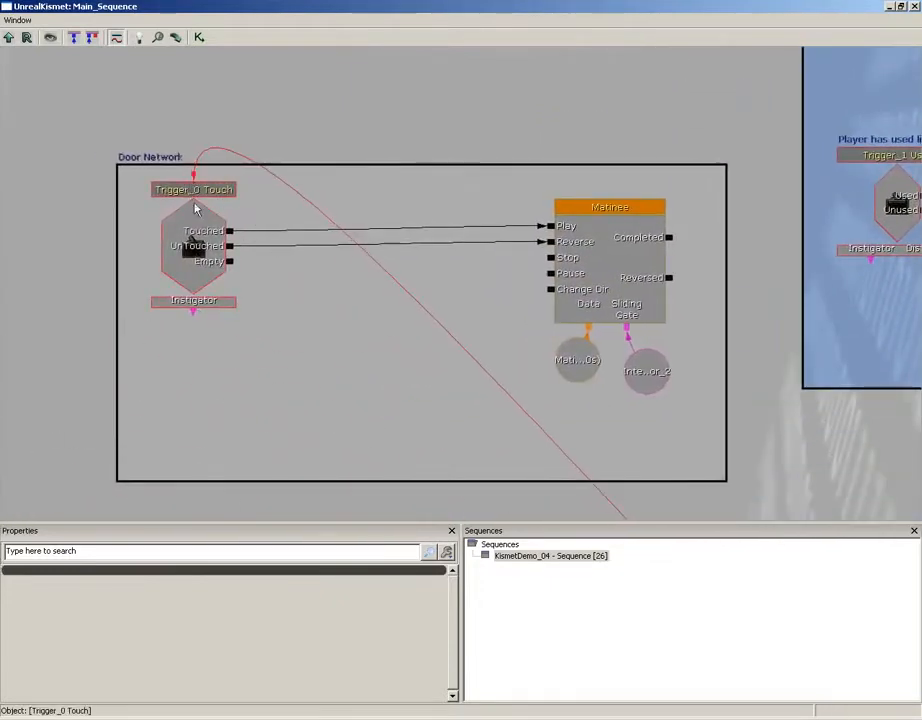
{"action": "left_click_drag", "start_coordinate": [483, 438], "coordinate": [98, 105]}
{"action": "left_click_drag", "start_coordinate": [432, 313], "coordinate": [244, 41]}
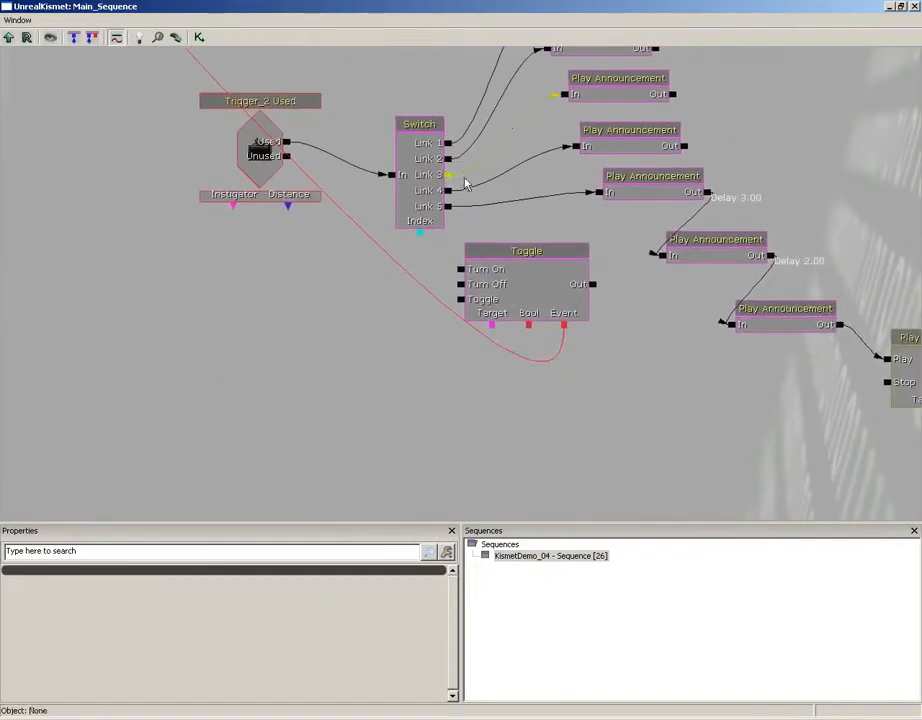
{"action": "left_click_drag", "start_coordinate": [447, 206], "coordinate": [458, 287]}
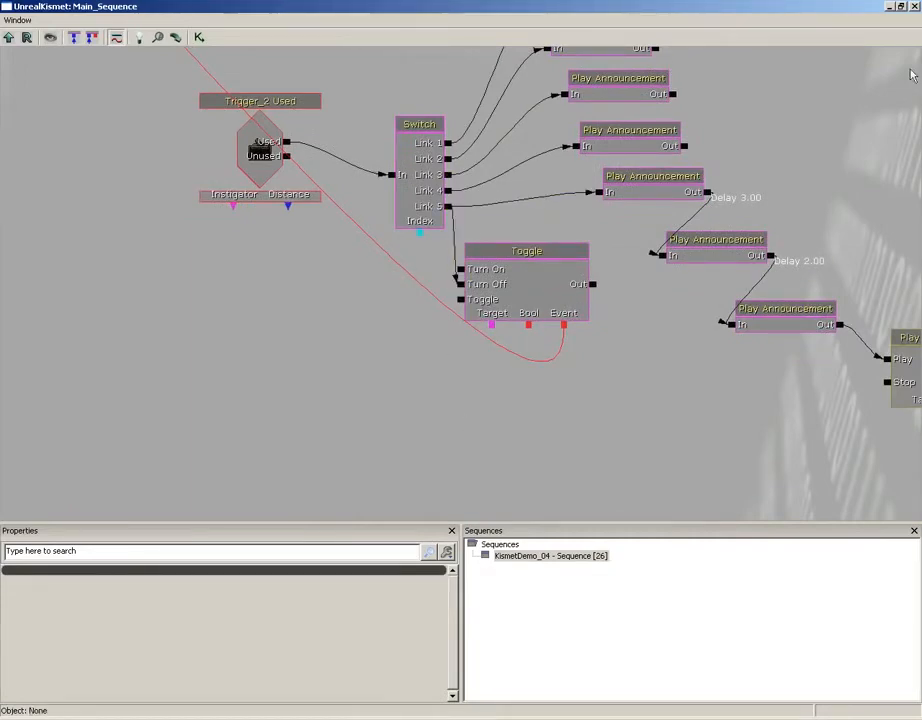
Close Kismet and play the level from the floor near the gate, approaching and leaving the gate to test it
{"action": "left_click", "coordinate": [915, 7]}
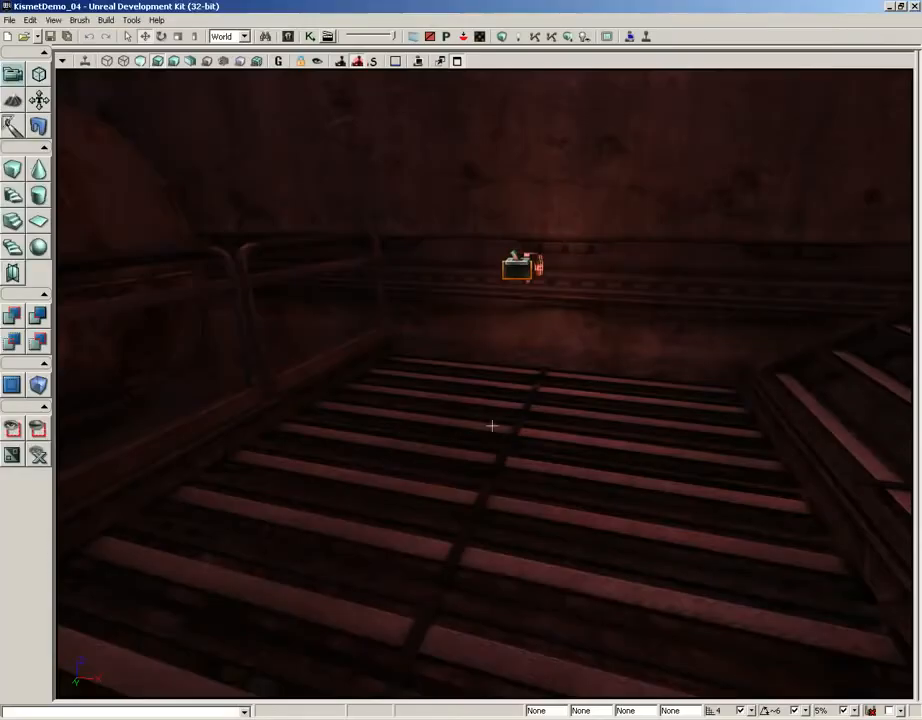
{"action": "left_click_drag", "start_coordinate": [467, 502], "coordinate": [466, 480]}
{"action": "right_click_drag", "start_coordinate": [466, 502], "coordinate": [463, 539]}
{"action": "right_click", "coordinate": [457, 500]}
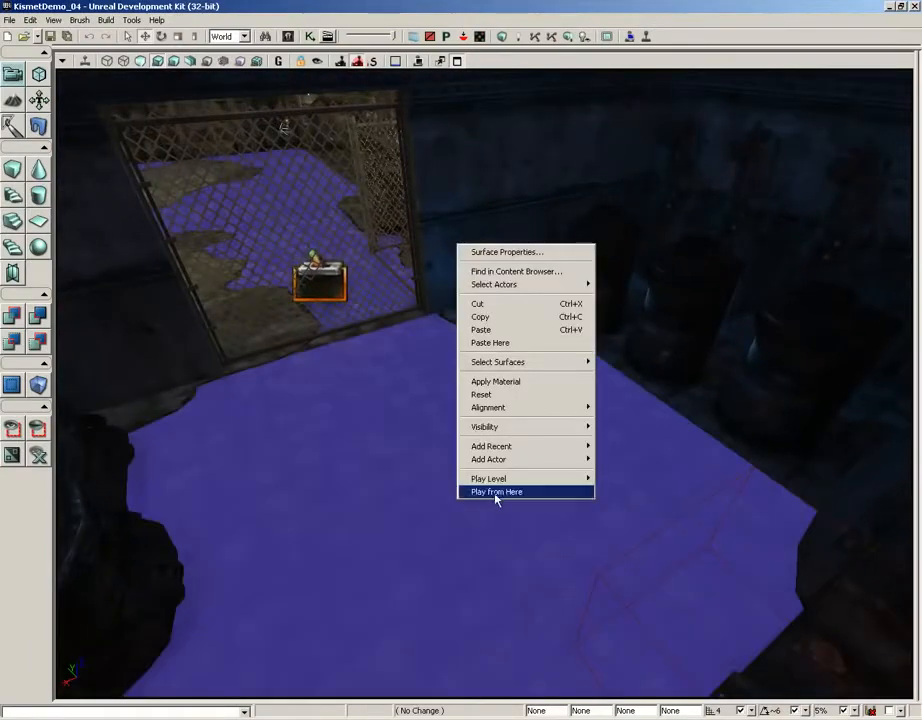
{"action": "left_click", "coordinate": [497, 492]}
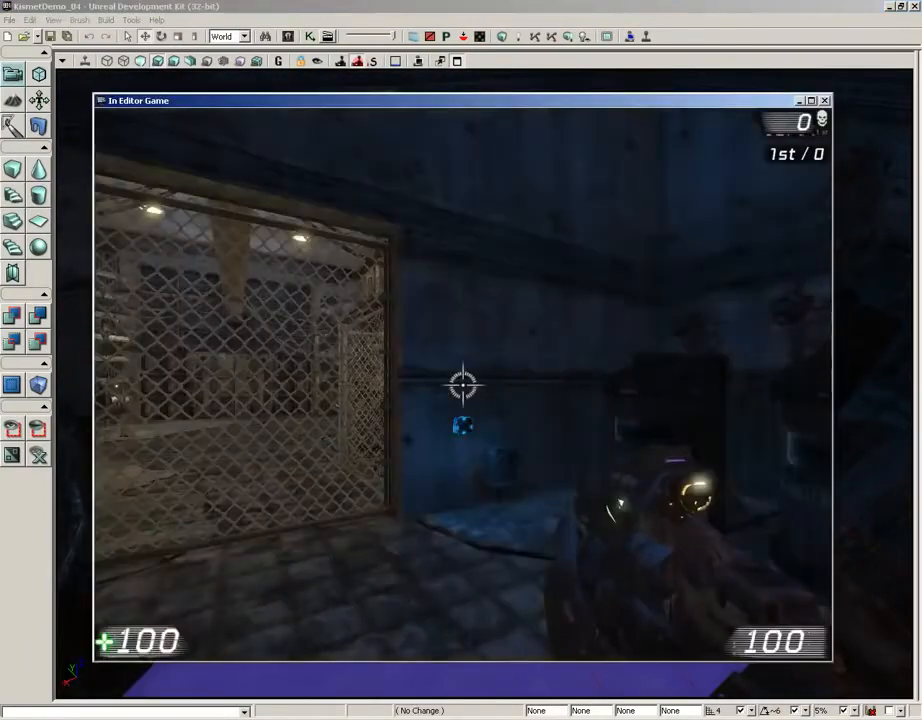
{"action": "key", "text": "w"}
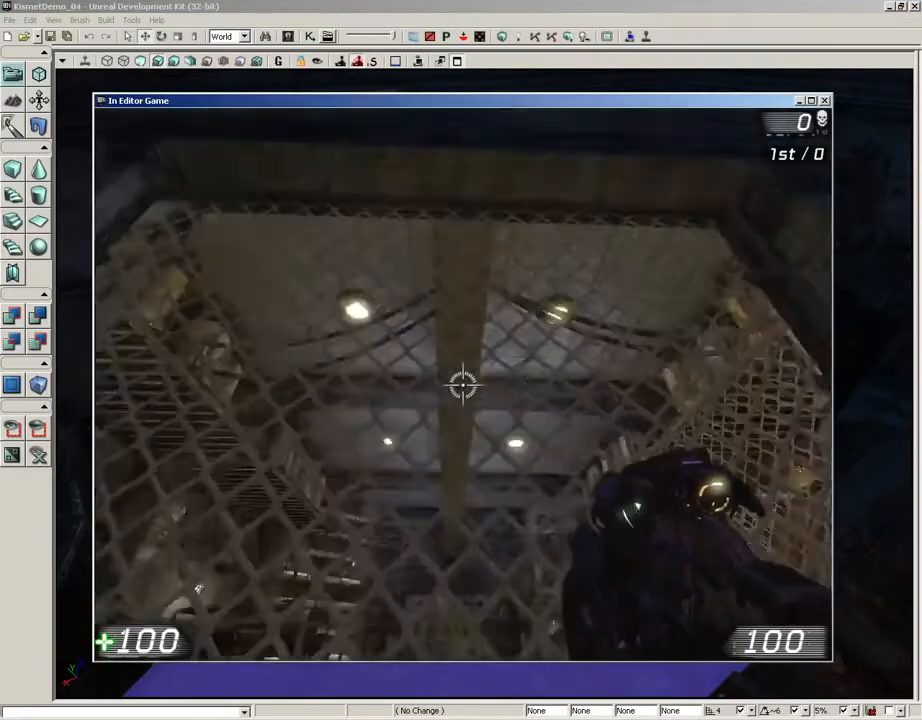
{"action": "key", "text": "s"}
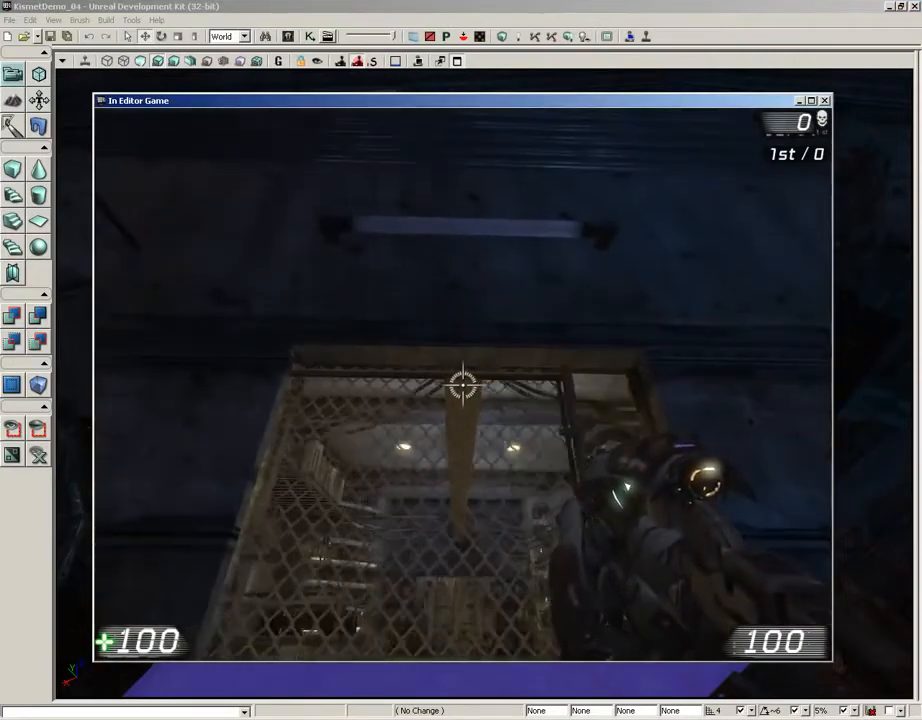
Walk to the red-lit switch and use it repeatedly to run through its announcements
{"action": "key", "text": "w"}
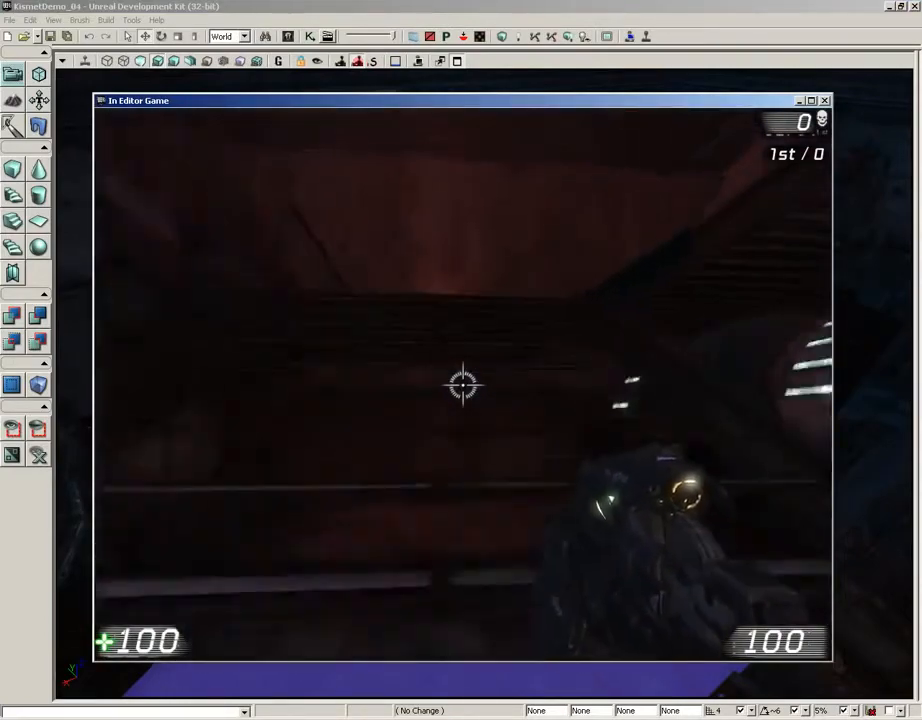
{"action": "key", "text": "w"}
{"action": "key", "text": "e"}
{"action": "key", "text": "e"}
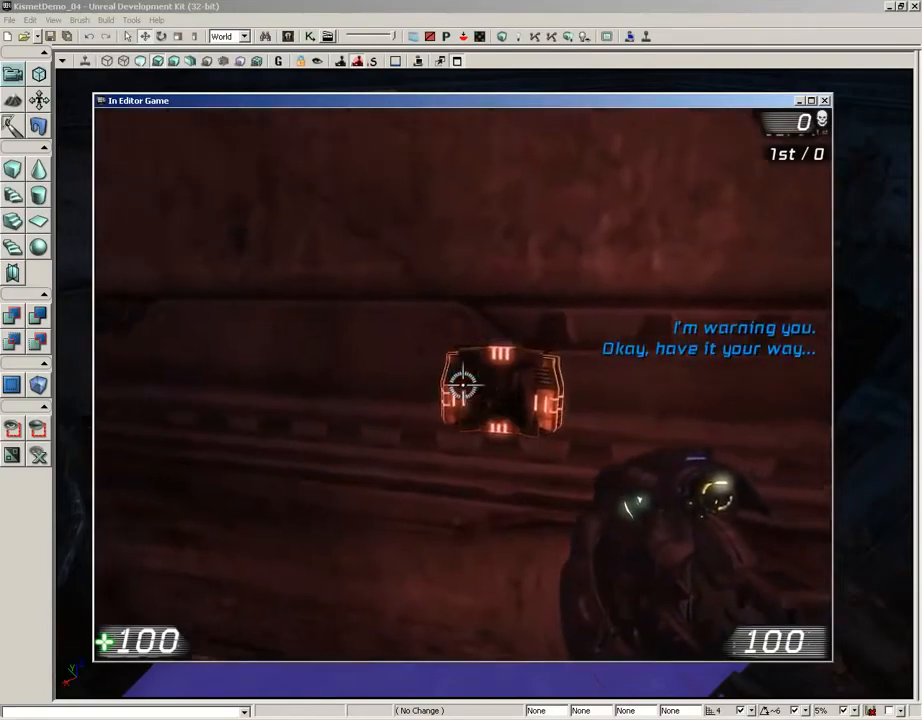
Return to the gate, test whether it reacts when approached, and end the play session
{"action": "key", "text": "w"}
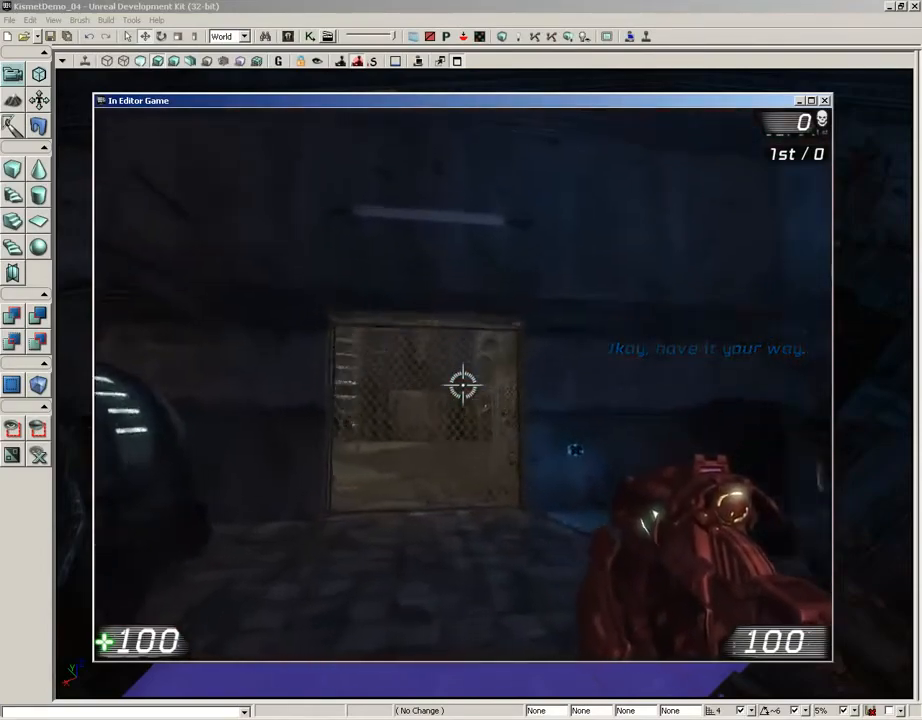
{"action": "key", "text": "w"}
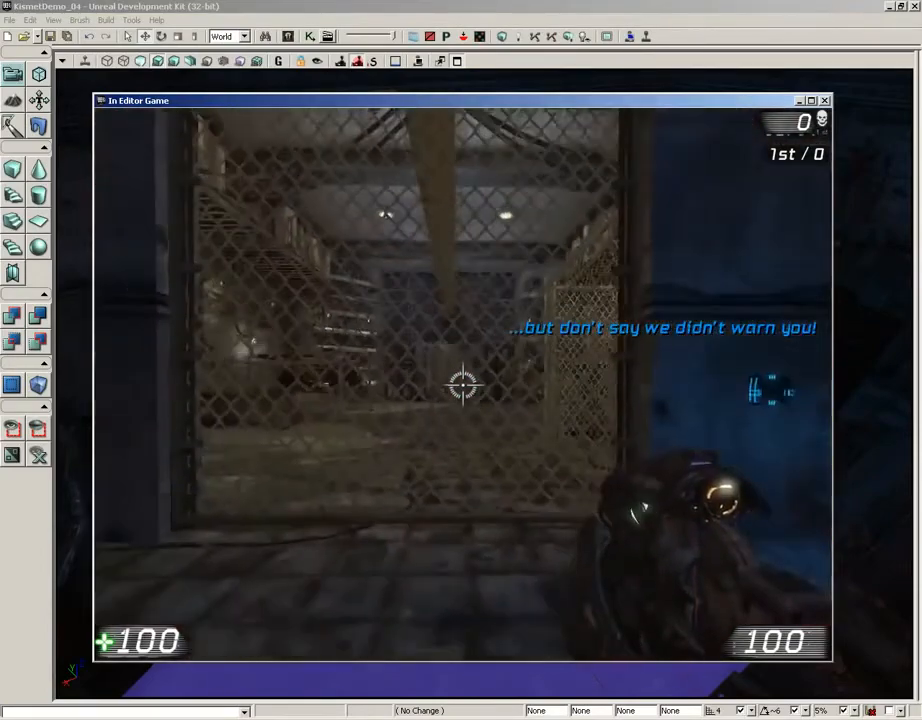
{"action": "key", "text": "w"}
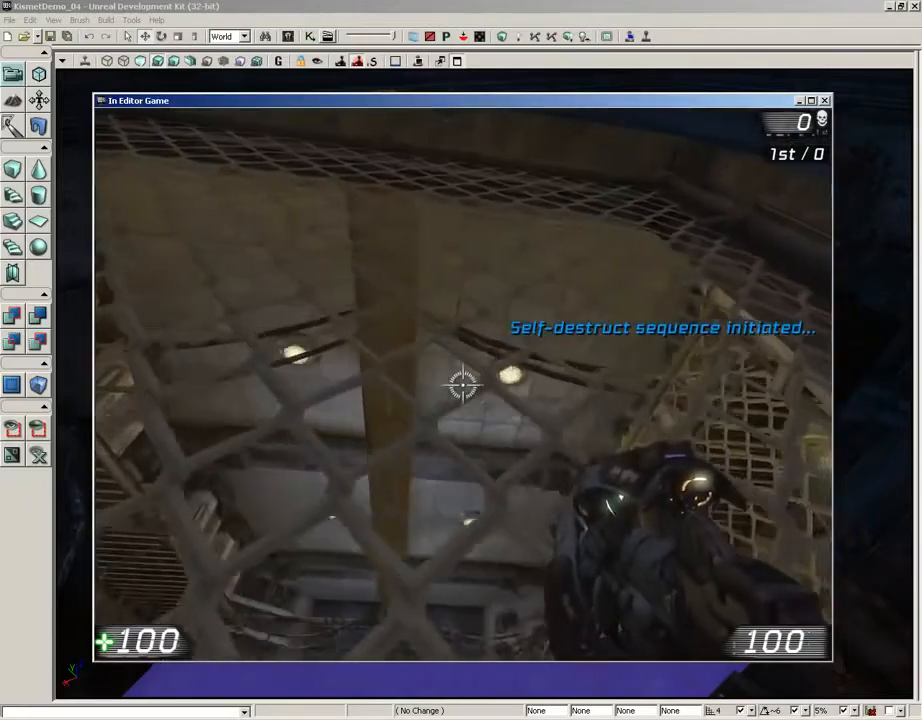
{"action": "key", "text": "s"}
{"action": "key", "text": "w"}
{"action": "key", "text": "s"}
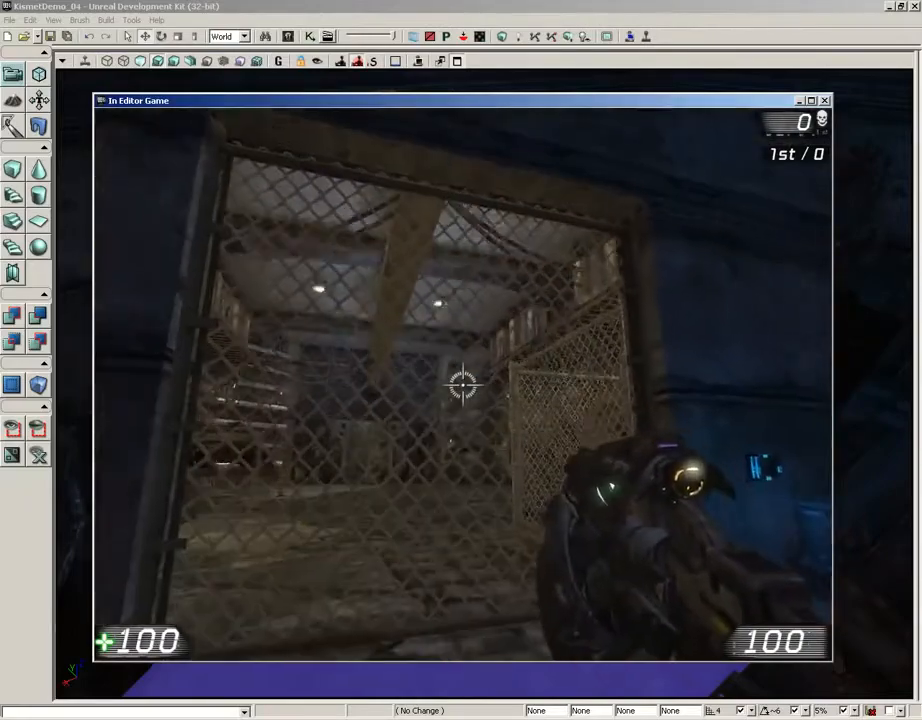
{"action": "key", "text": "Escape"}
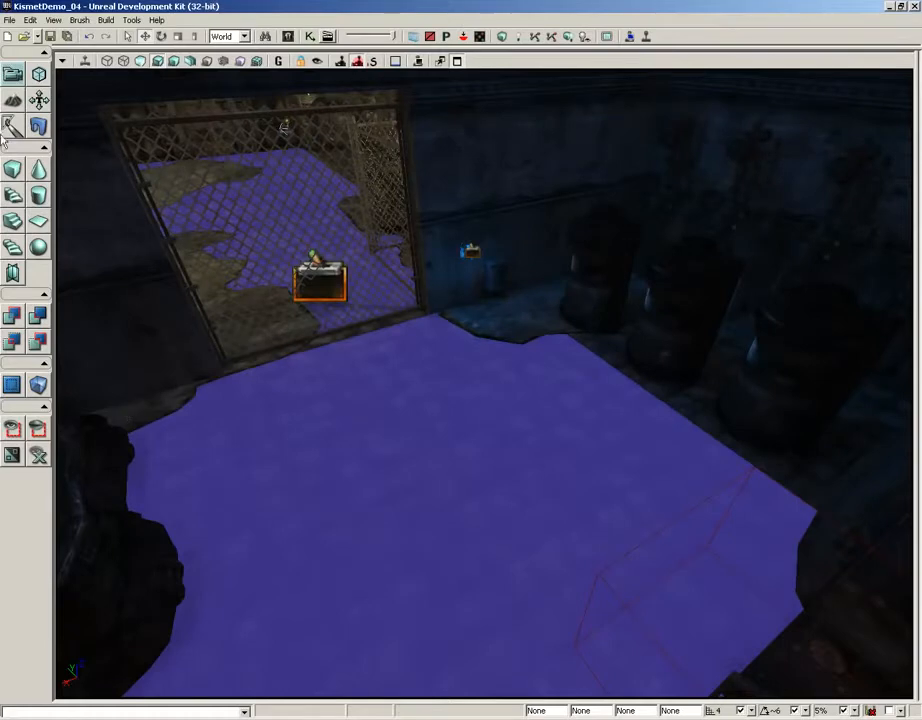
Reopen Kismet and break the link between the Switch's Link 5 output and the Toggle's Turn Off input
{"action": "left_click", "coordinate": [314, 39]}
{"action": "left_click_drag", "start_coordinate": [262, 264], "coordinate": [537, 457]}
{"action": "scroll", "coordinate": [440, 391], "scroll_direction": "down", "scroll_amount": 4}
{"action": "scroll", "coordinate": [536, 459], "scroll_direction": "down", "scroll_amount": 2}
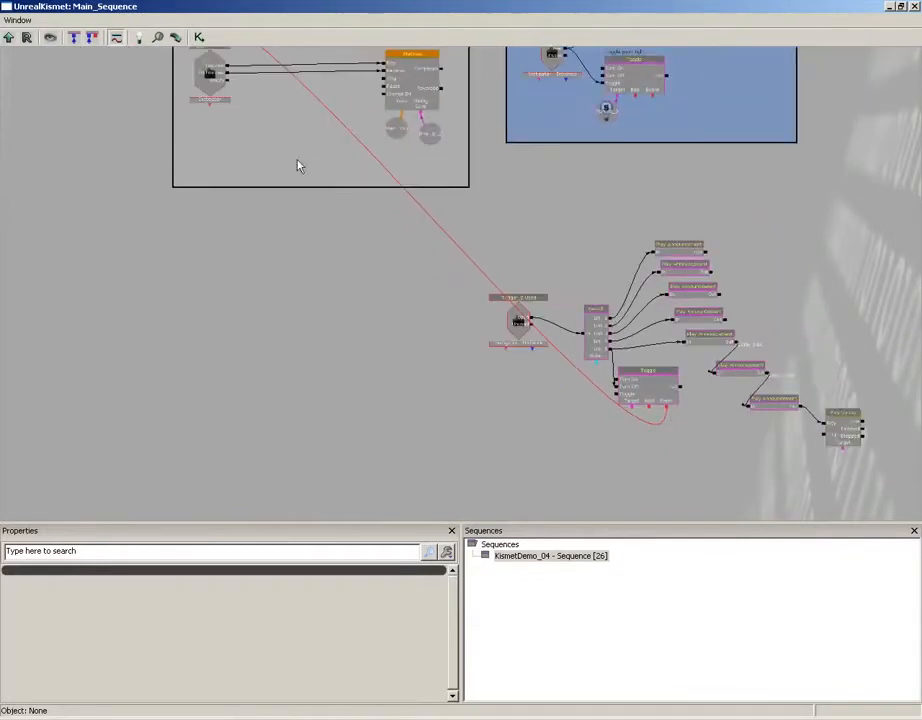
{"action": "left_click_drag", "start_coordinate": [298, 166], "coordinate": [222, 172]}
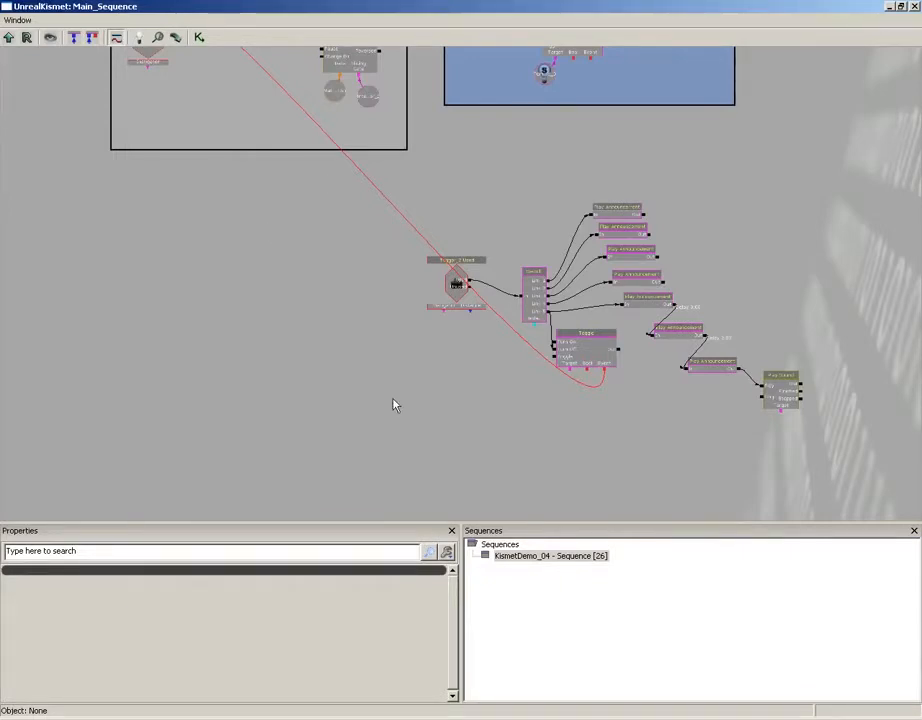
{"action": "left_click_drag", "start_coordinate": [405, 397], "coordinate": [340, 292]}
{"action": "scroll", "coordinate": [340, 292], "scroll_direction": "up", "scroll_amount": 3}
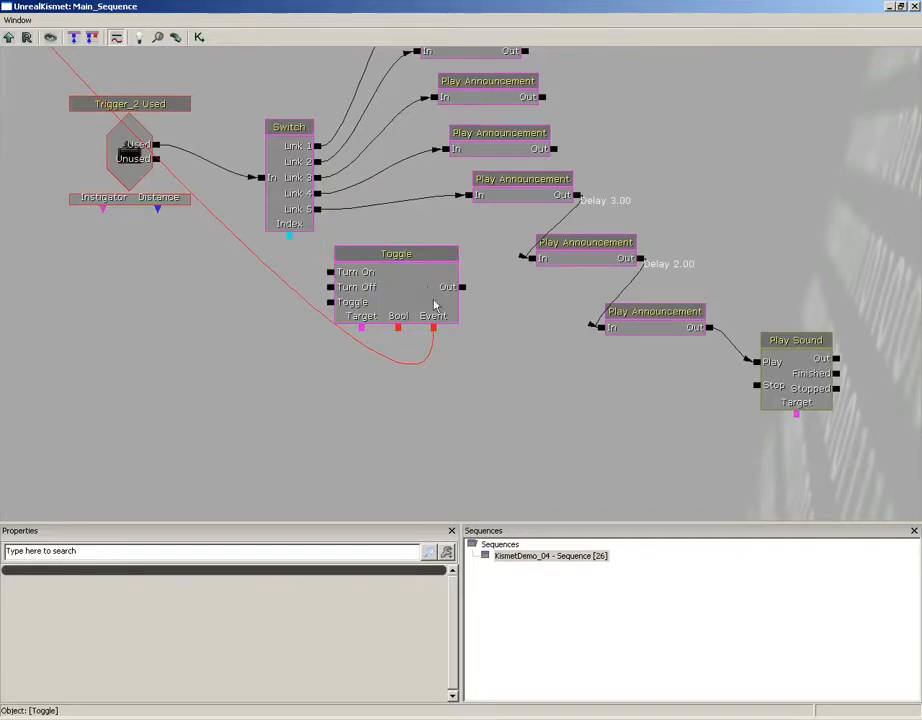
Move the Toggle action into the Door Network box and position Trigger_0 Touch directly below it
{"action": "left_click", "coordinate": [408, 291]}
{"action": "left_click_drag", "start_coordinate": [418, 288], "coordinate": [3, 5], "text": "ctrl"}
{"action": "left_click_drag", "start_coordinate": [3, 70], "coordinate": [173, 63], "text": "ctrl"}
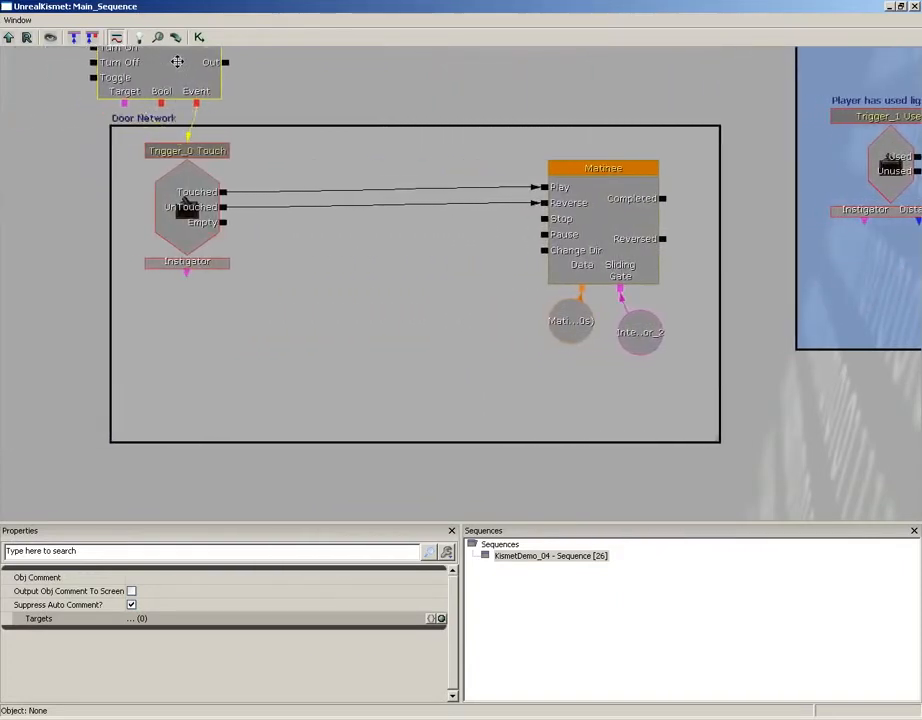
{"action": "left_click", "coordinate": [183, 197]}
{"action": "left_click_drag", "start_coordinate": [183, 197], "coordinate": [243, 338], "text": "ctrl"}
{"action": "left_click", "coordinate": [179, 76]}
{"action": "left_click_drag", "start_coordinate": [179, 76], "coordinate": [228, 201], "text": "ctrl"}
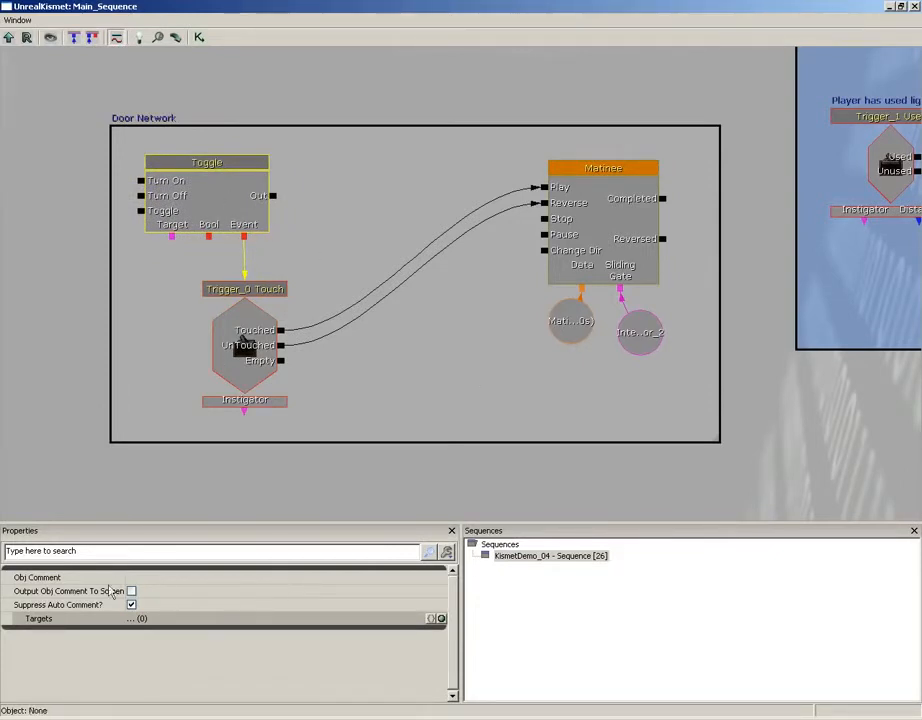
Label the Toggle action with the object comment "Door Lock Toggle"
{"action": "left_click", "coordinate": [141, 582]}
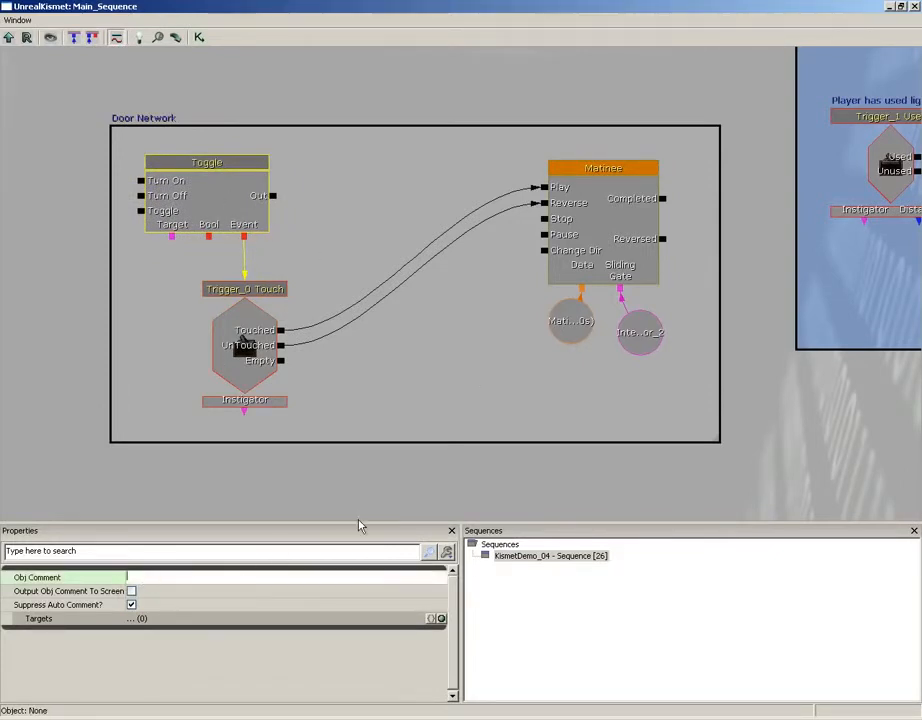
{"action": "type", "text": "DoorLockToggle"}
{"action": "key", "text": "Return"}
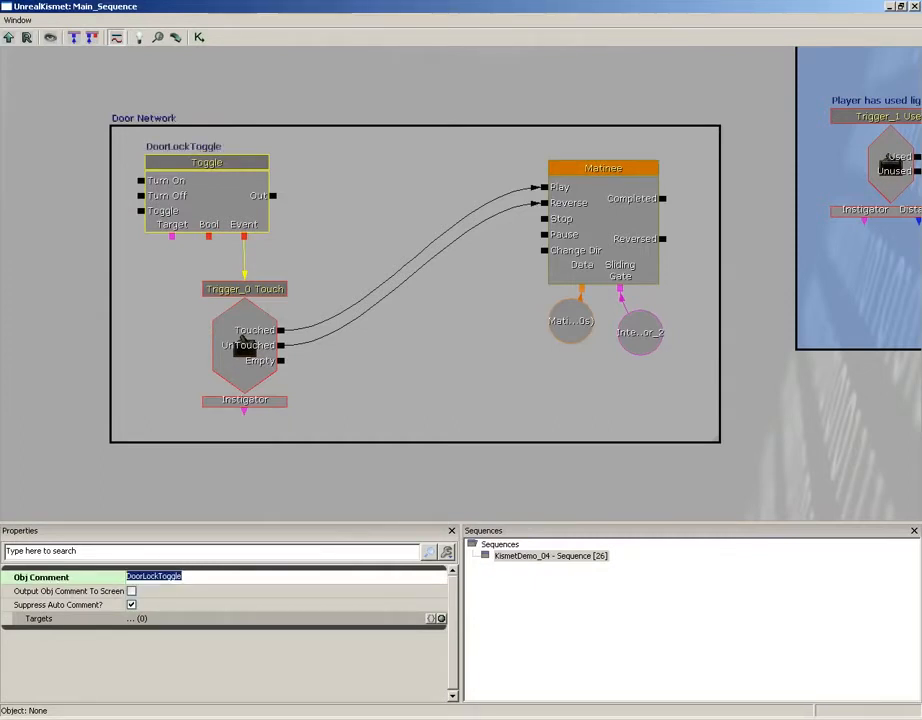
{"action": "left_click", "coordinate": [146, 578]}
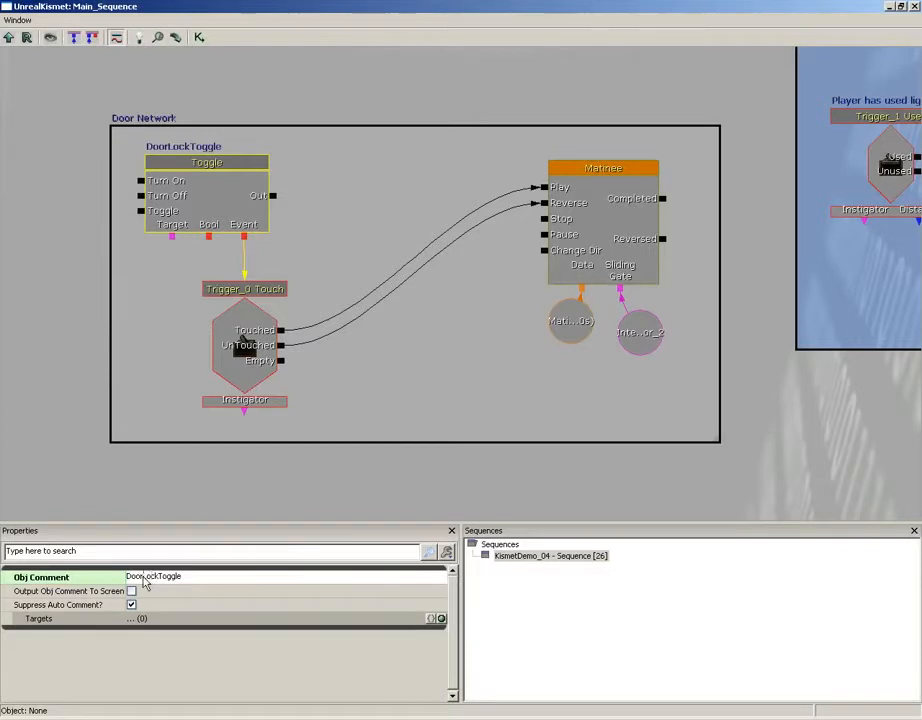
{"action": "left_click", "coordinate": [157, 578]}
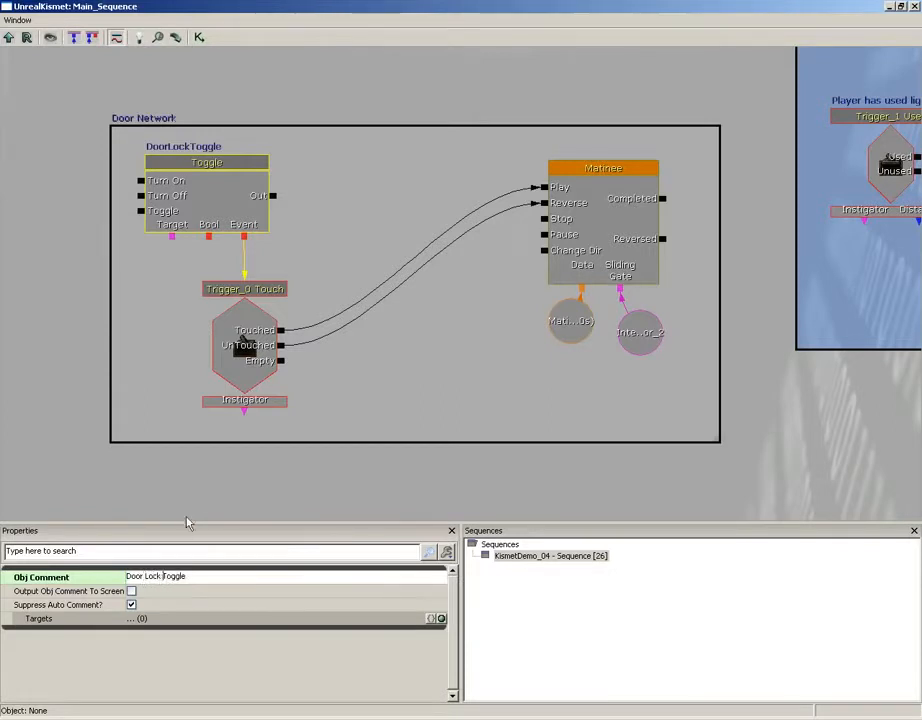
{"action": "left_click", "coordinate": [338, 219]}
Move Trigger_0 Touch and the Toggle action closer to the Matinee, freeing space before the Toggle's inputs inside the Door Network box
{"action": "left_click", "coordinate": [214, 224]}
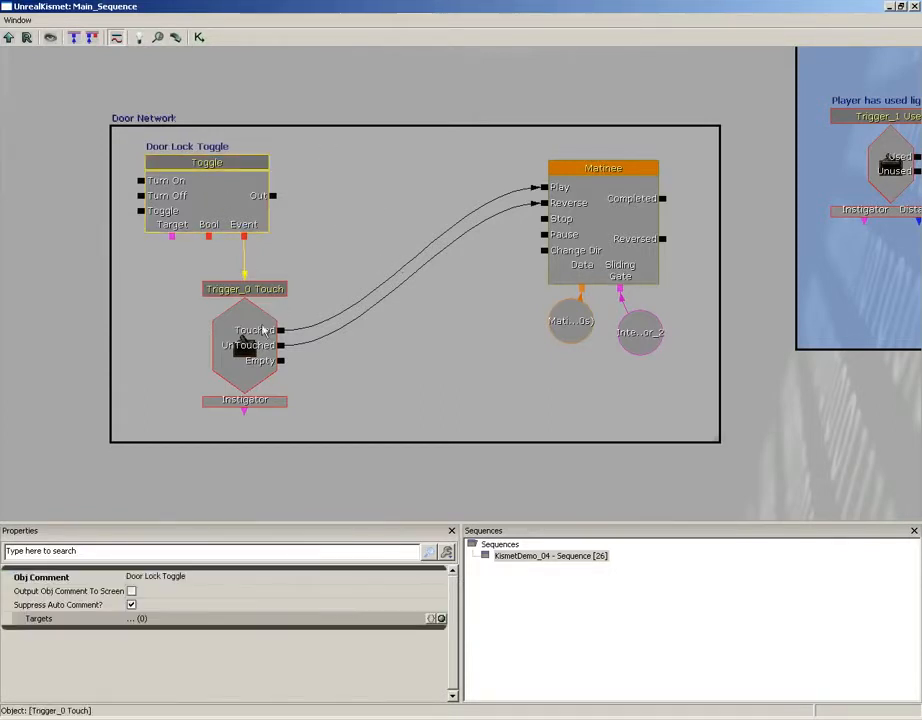
{"action": "left_click", "coordinate": [263, 330]}
{"action": "left_click_drag", "start_coordinate": [263, 330], "coordinate": [391, 327], "text": "ctrl"}
{"action": "left_click_drag", "start_coordinate": [228, 198], "coordinate": [367, 212], "text": "ctrl"}
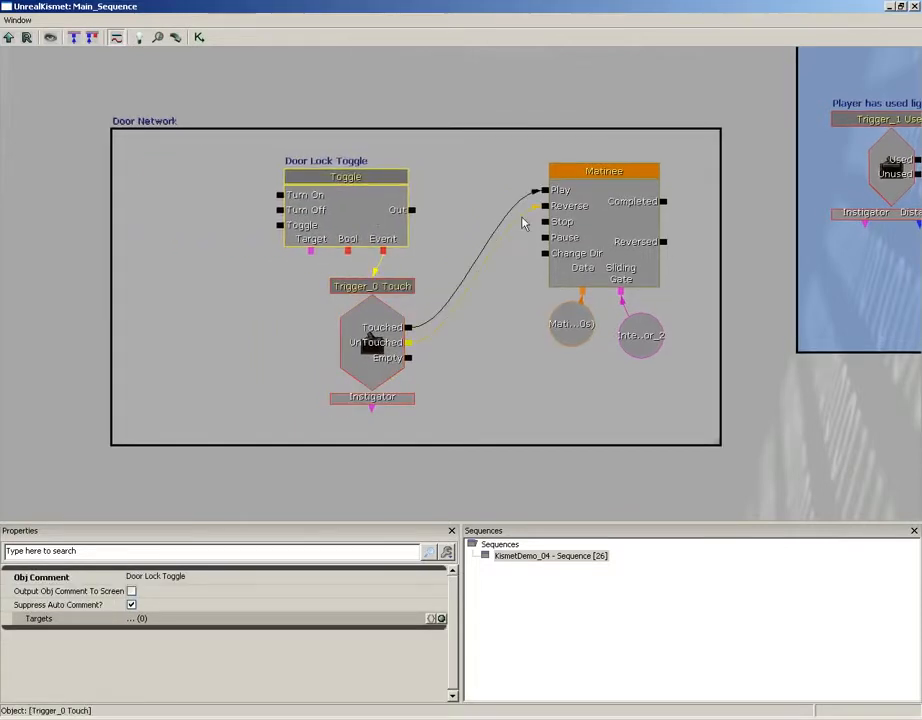
Add a Remote Event to the Door Network box and place it beside the Toggle action's inputs
{"action": "left_click_drag", "start_coordinate": [218, 209], "coordinate": [294, 220]}
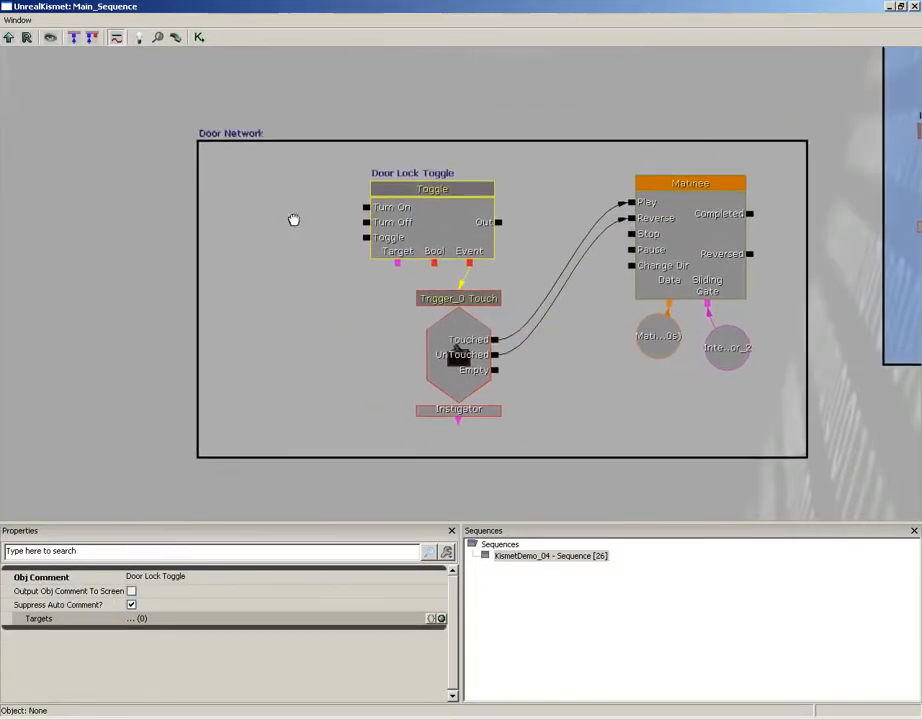
{"action": "left_click_drag", "start_coordinate": [366, 222], "coordinate": [303, 215]}
{"action": "left_click_drag", "start_coordinate": [574, 377], "coordinate": [423, 324]}
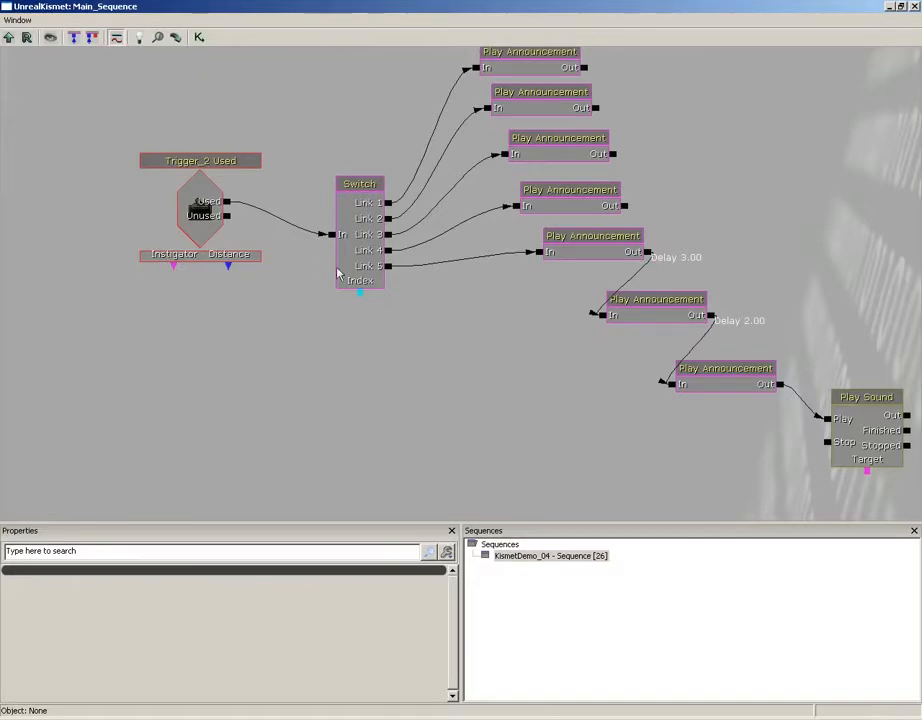
{"action": "left_click_drag", "start_coordinate": [340, 274], "coordinate": [549, 430]}
{"action": "left_click_drag", "start_coordinate": [337, 319], "coordinate": [436, 463]}
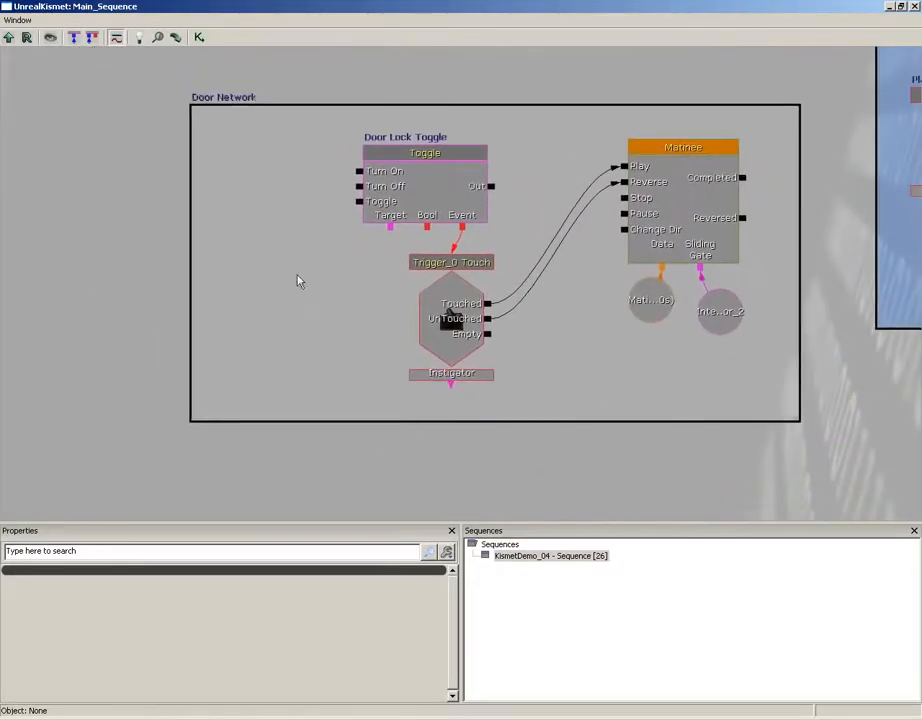
{"action": "left_click_drag", "start_coordinate": [284, 257], "coordinate": [287, 303]}
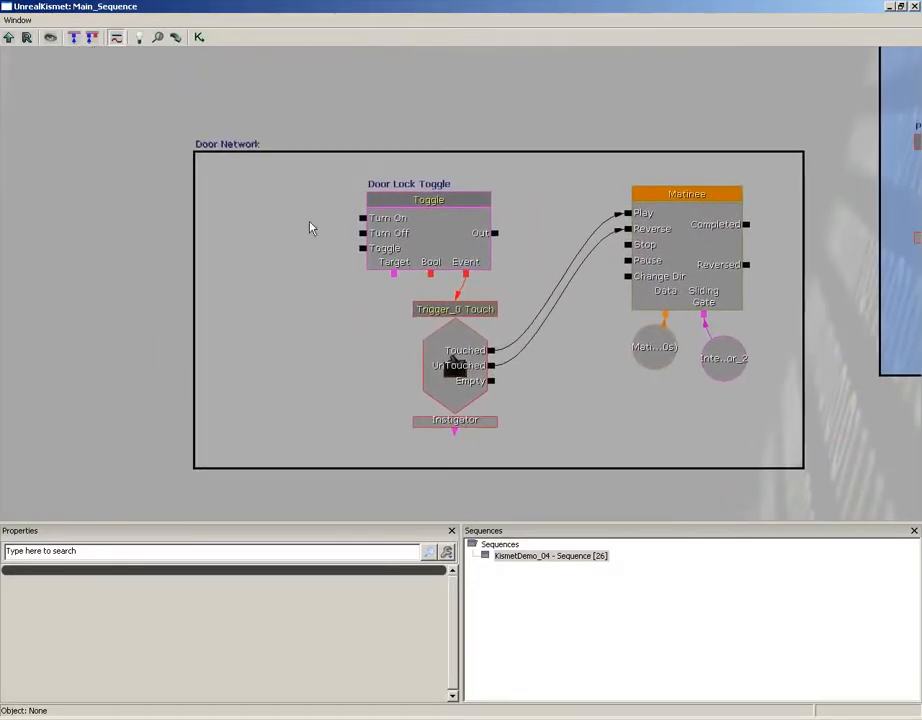
{"action": "right_click", "coordinate": [209, 195]}
{"action": "mouse_move", "coordinate": [232, 257]}
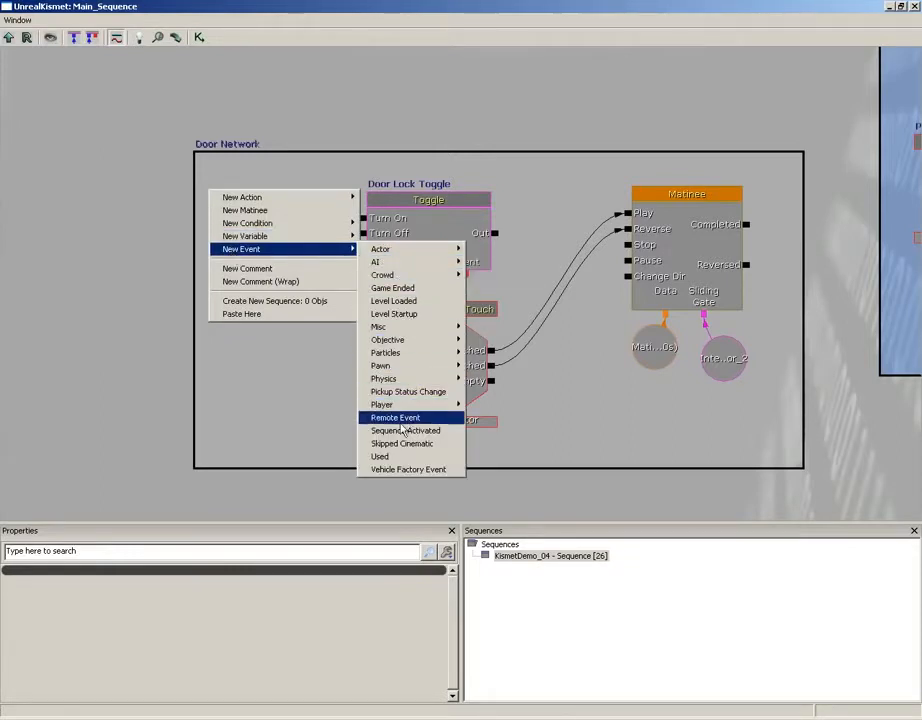
{"action": "left_click", "coordinate": [401, 419]}
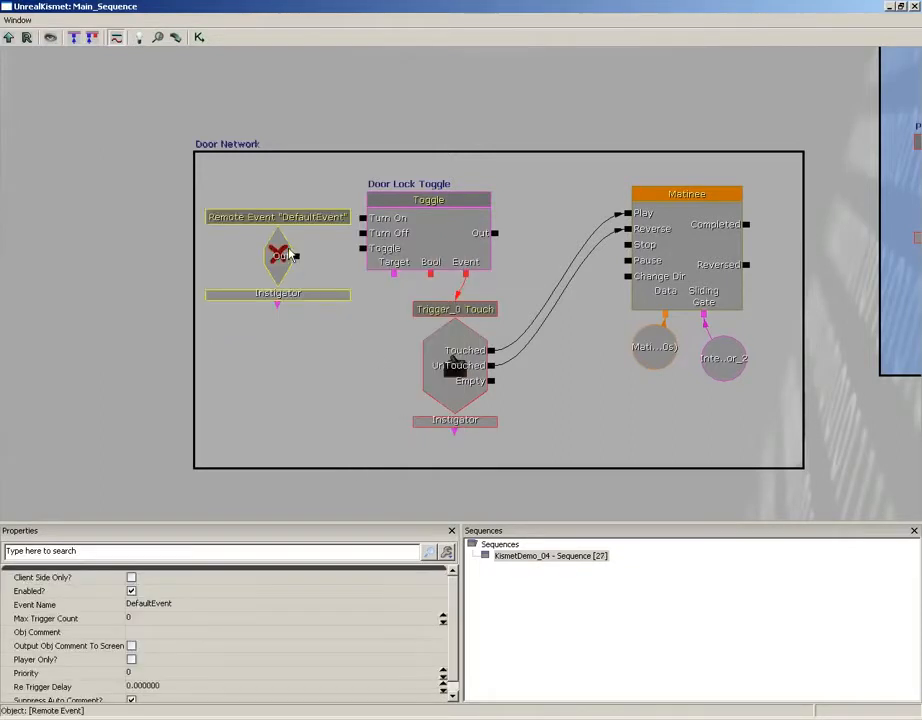
{"action": "mouse_move", "coordinate": [281, 258]}
{"action": "left_mouse_down", "text": "ctrl"}
{"action": "mouse_move", "coordinate": [273, 238]}
{"action": "mouse_move", "coordinate": [266, 242]}
{"action": "mouse_move", "coordinate": [274, 238]}
{"action": "left_mouse_up", "text": "ctrl"}
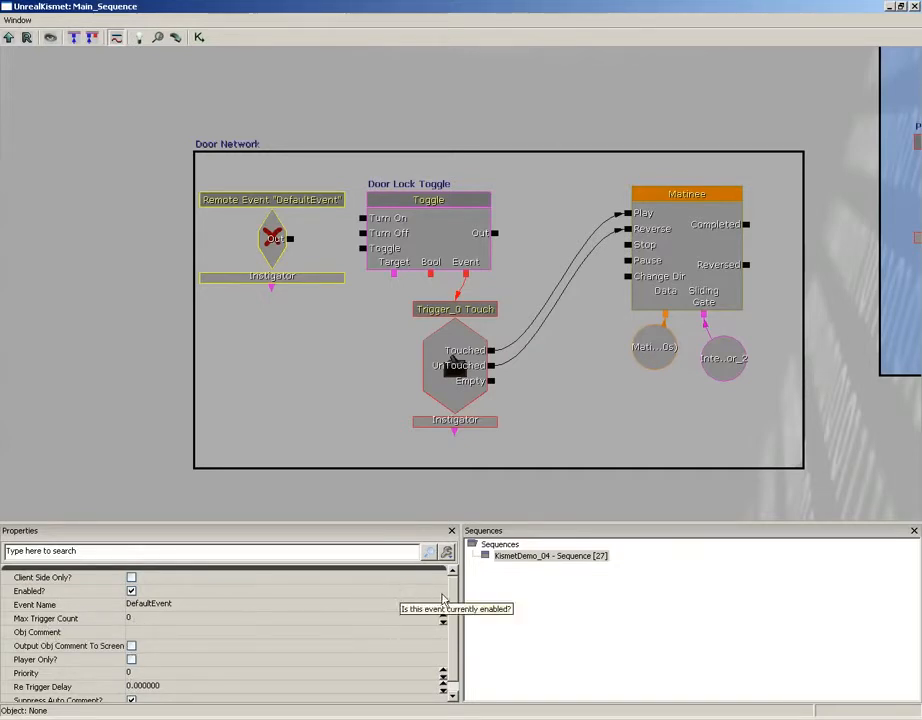
Set the Remote Event's event name to LockDoor and link its Out to the Toggle's Turn Off input
{"action": "left_click", "coordinate": [170, 604]}
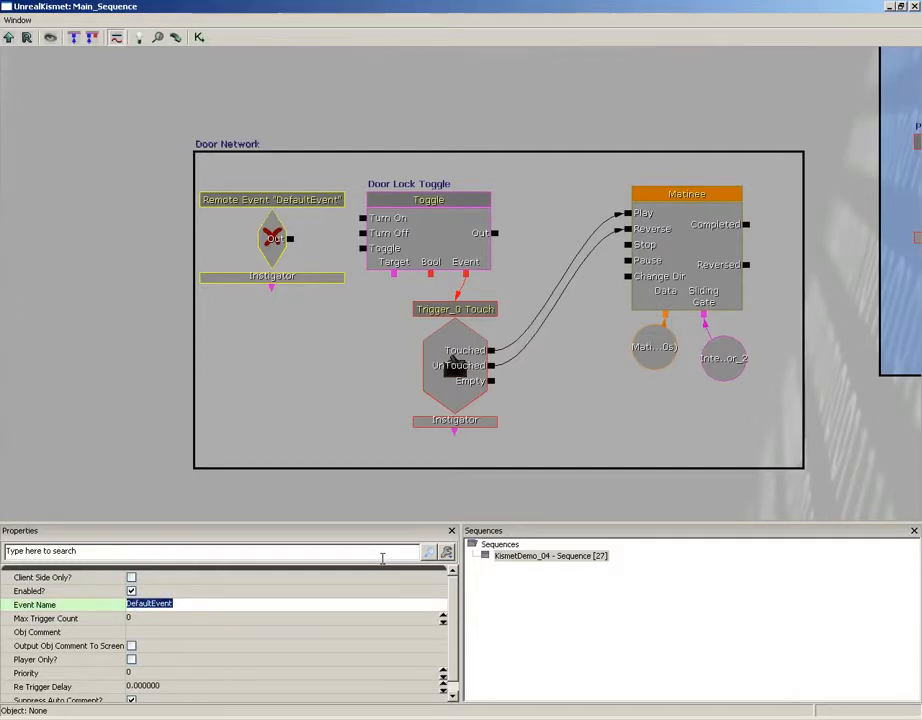
{"action": "type", "text": "LockDoor"}
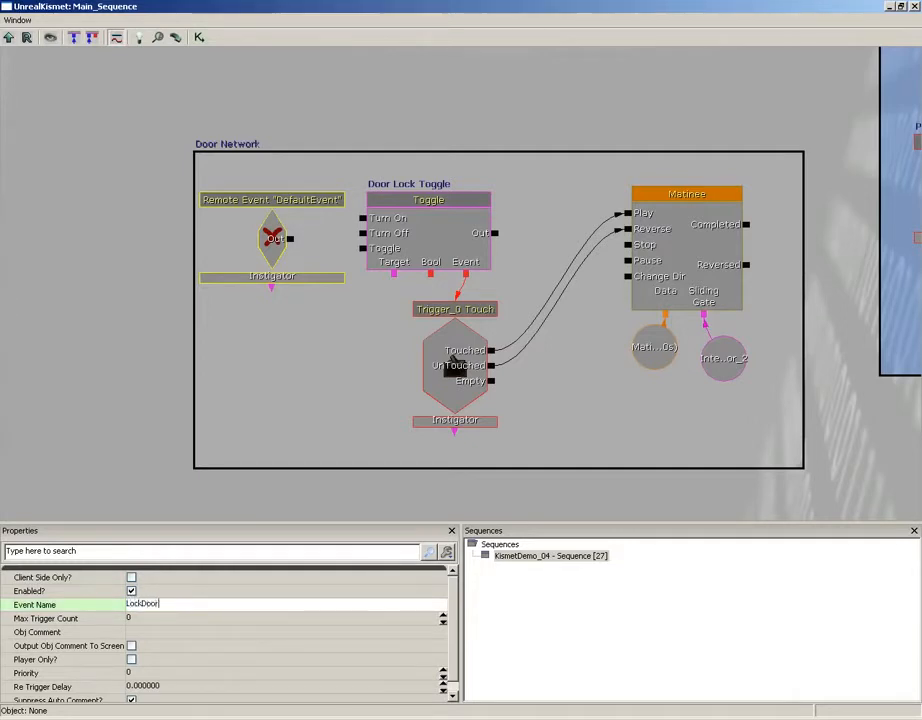
{"action": "left_click", "coordinate": [282, 446]}
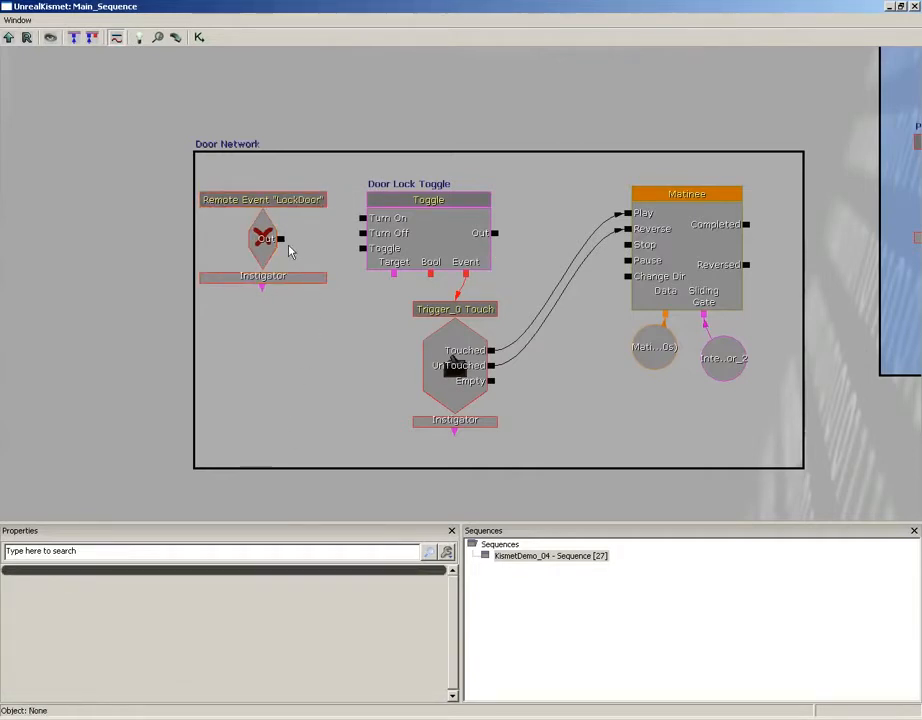
{"action": "left_click_drag", "start_coordinate": [281, 239], "coordinate": [362, 233]}
Add an Activate Remote Event action to the announcement network and place it below the Switch
{"action": "left_click_drag", "start_coordinate": [696, 491], "coordinate": [356, 87]}
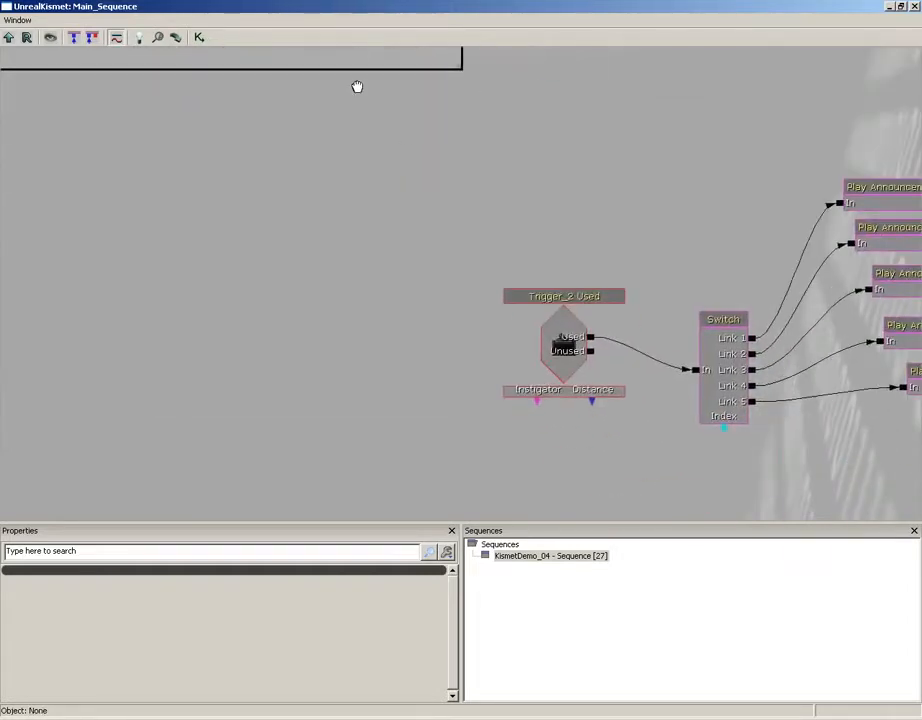
{"action": "left_click_drag", "start_coordinate": [557, 270], "coordinate": [218, 114]}
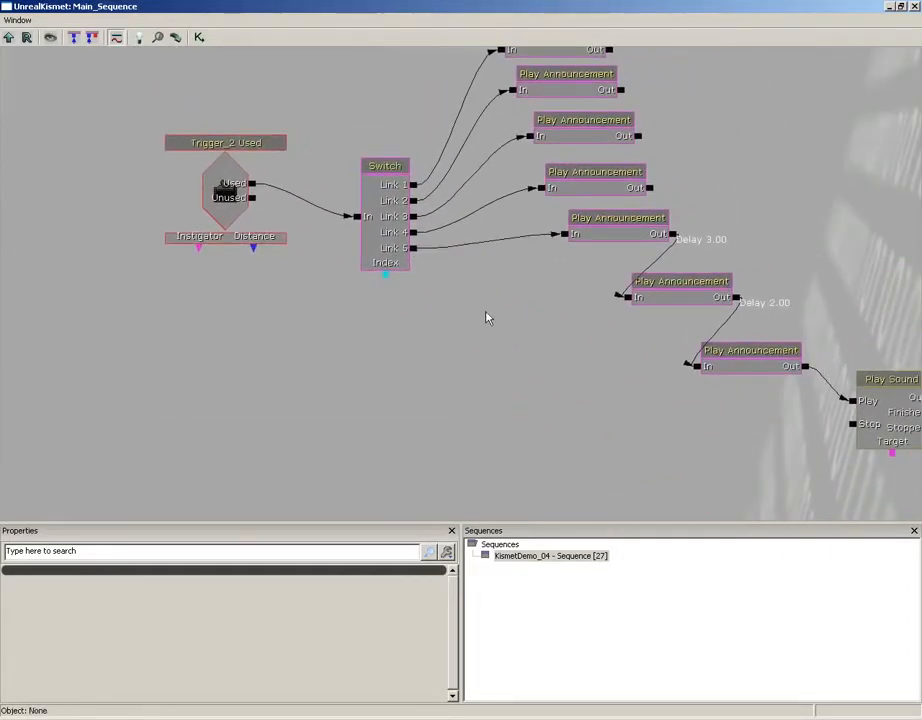
{"action": "right_click", "coordinate": [430, 292]}
{"action": "mouse_move", "coordinate": [453, 275]}
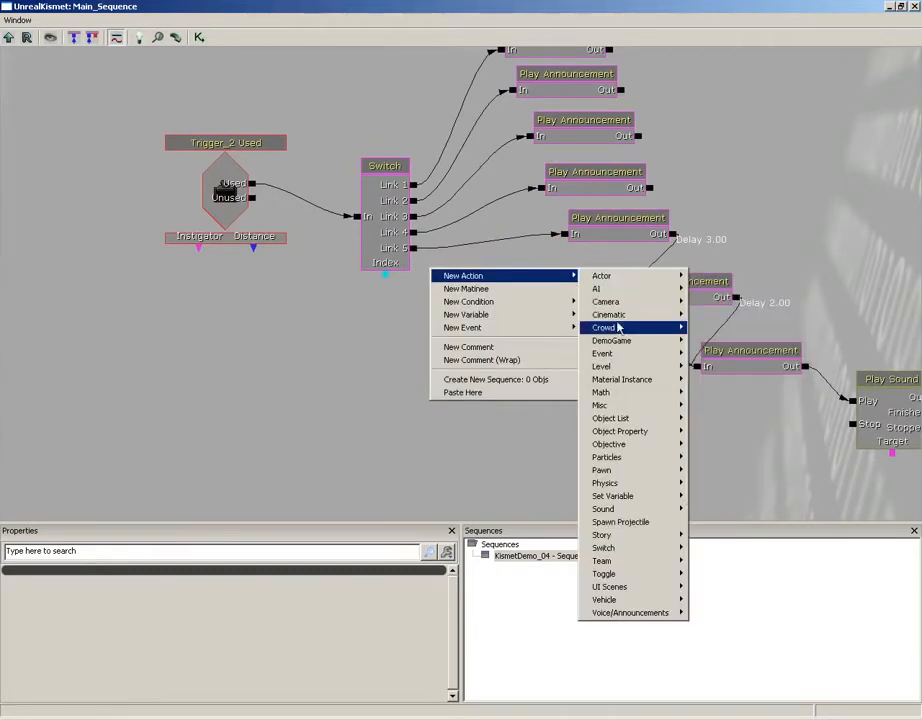
{"action": "mouse_move", "coordinate": [618, 356]}
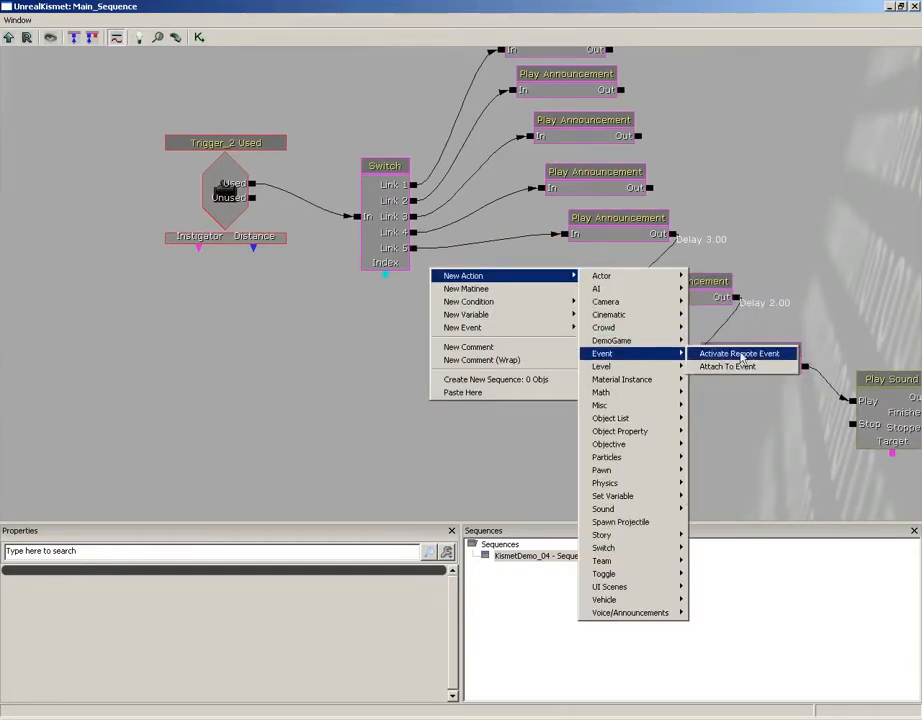
{"action": "left_click", "coordinate": [762, 357]}
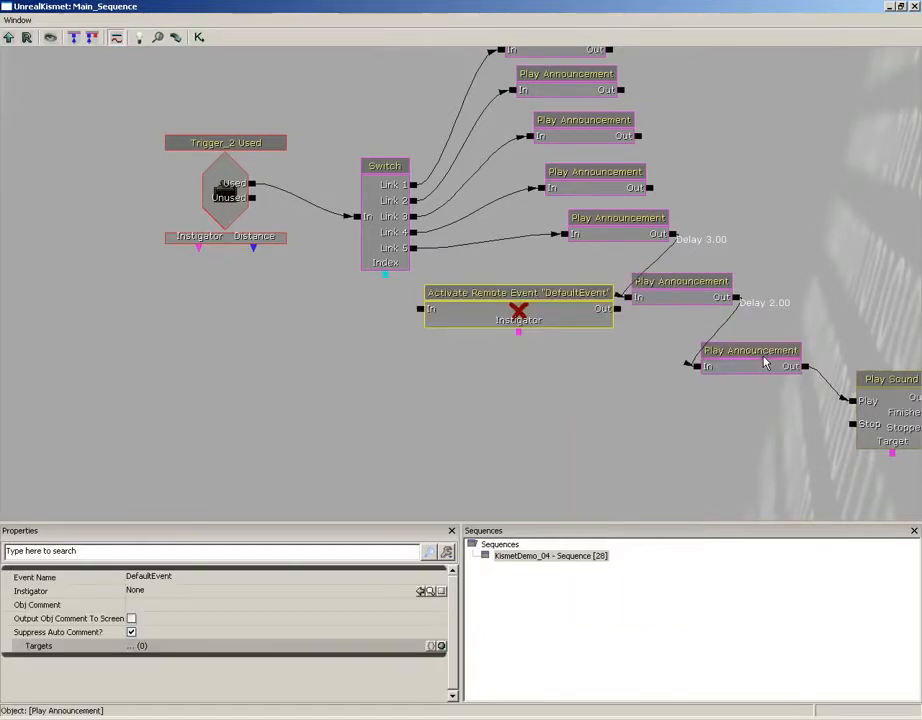
{"action": "left_click_drag", "start_coordinate": [528, 312], "coordinate": [500, 376]}
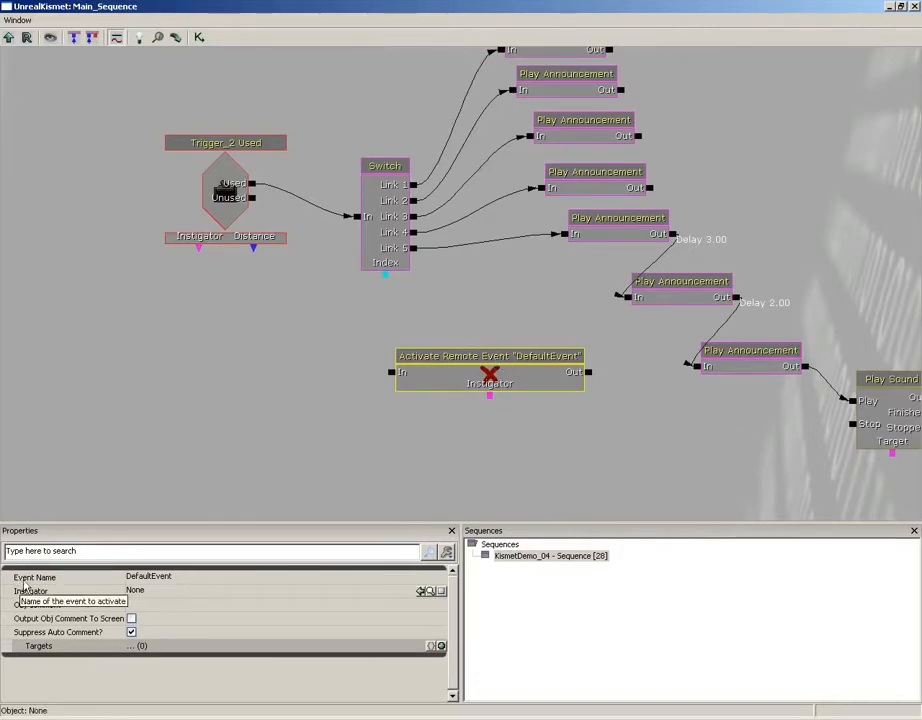
Set the Activate Remote Event action's event name to LockDoor
{"action": "left_click", "coordinate": [157, 578]}
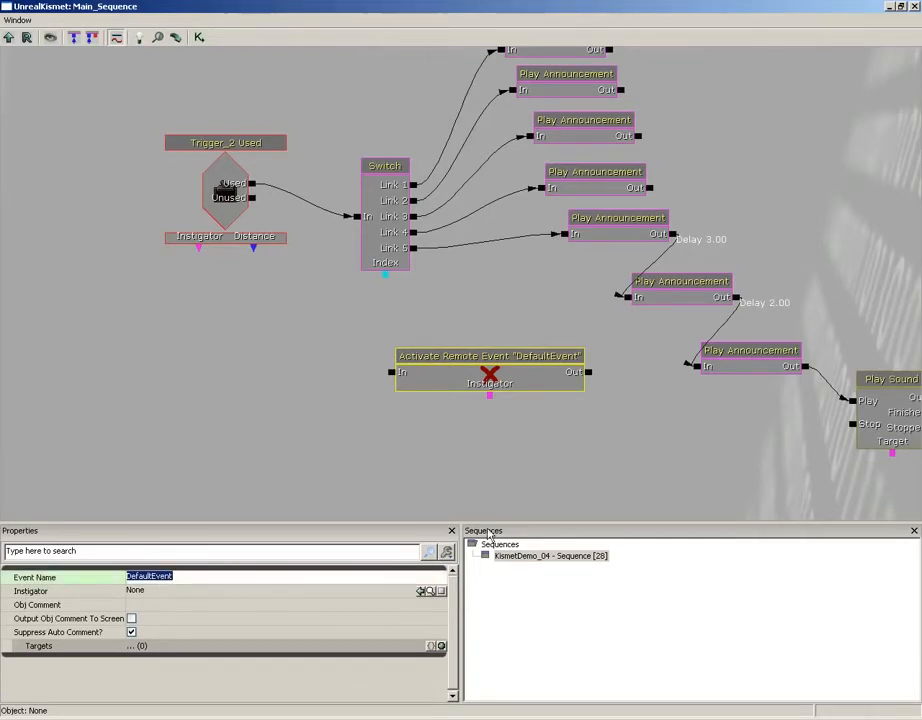
{"action": "type", "text": "L"}
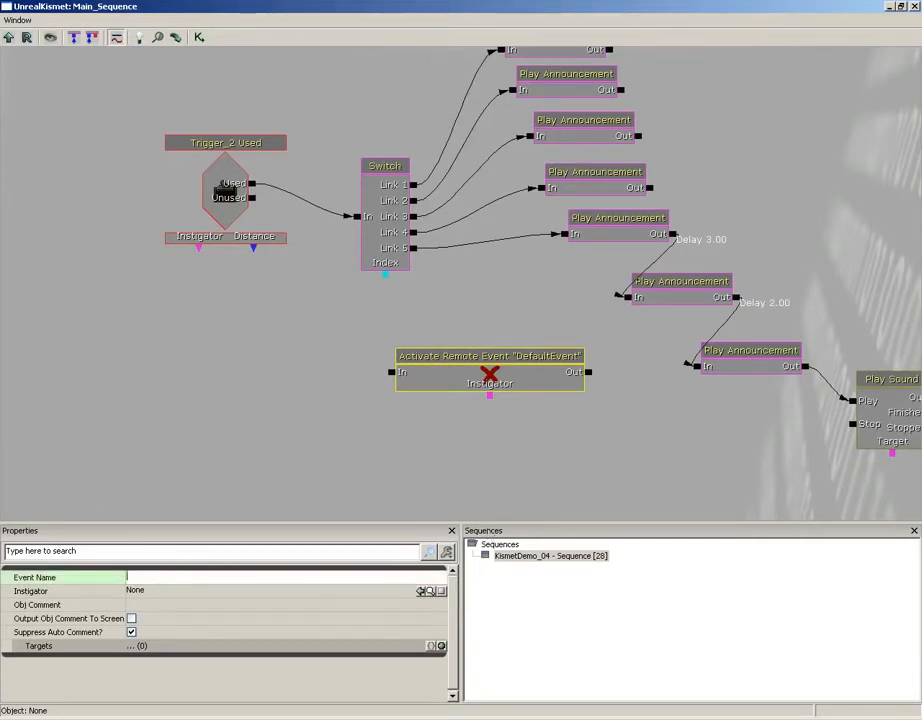
{"action": "type", "text": "ockDoor"}
{"action": "key", "text": "Return"}
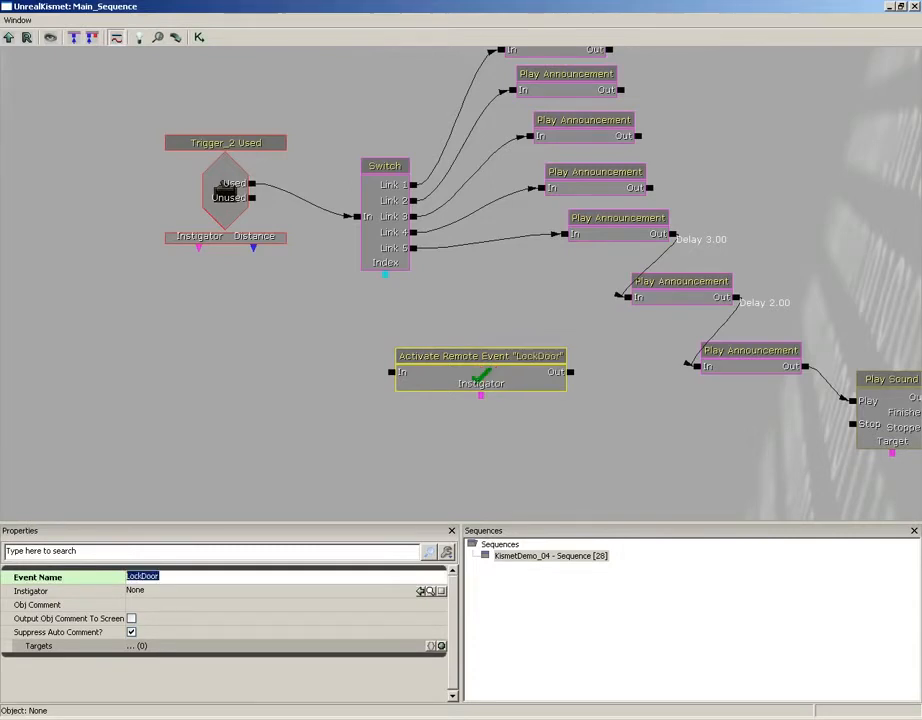
Link the Switch's Link 5 output to the In of the Activate Remote Event action
{"action": "left_click_drag", "start_coordinate": [430, 519], "coordinate": [484, 506]}
{"action": "left_click_drag", "start_coordinate": [318, 336], "coordinate": [11, 117]}
{"action": "left_click_drag", "start_coordinate": [531, 365], "coordinate": [185, 142]}
{"action": "left_click_drag", "start_coordinate": [384, 307], "coordinate": [362, 430]}
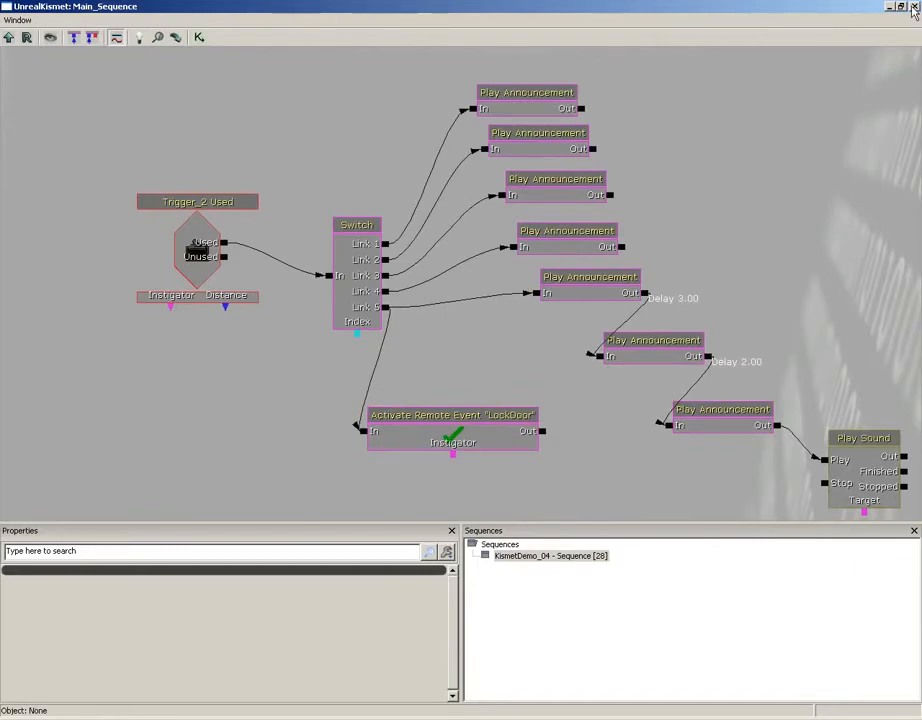
Close and reopen Kismet, and review how the Switch's Activate Remote Event action corresponds to the Remote Event in the Door Network
{"action": "left_click", "coordinate": [913, 8]}
{"action": "left_click", "coordinate": [309, 36]}
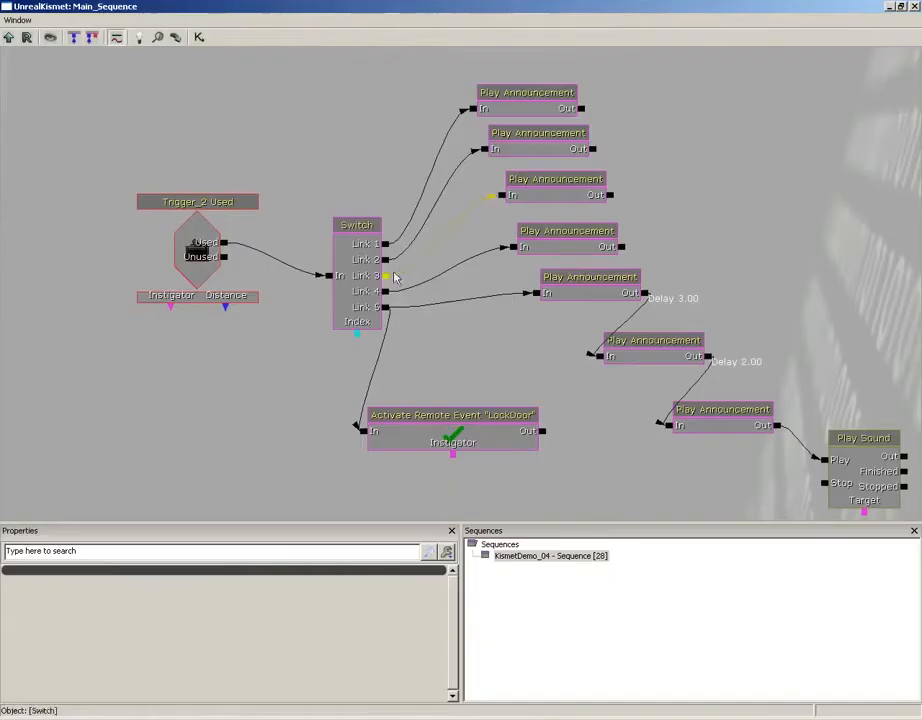
{"action": "left_click_drag", "start_coordinate": [221, 201], "coordinate": [525, 426]}
{"action": "left_click_drag", "start_coordinate": [255, 241], "coordinate": [580, 420]}
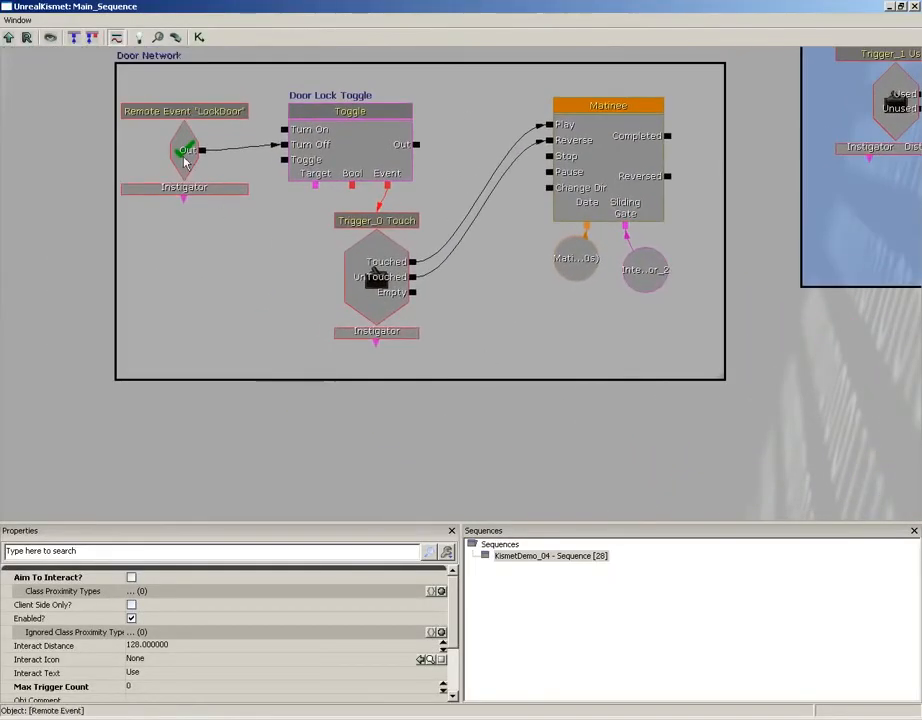
{"action": "left_click_drag", "start_coordinate": [354, 331], "coordinate": [105, 100]}
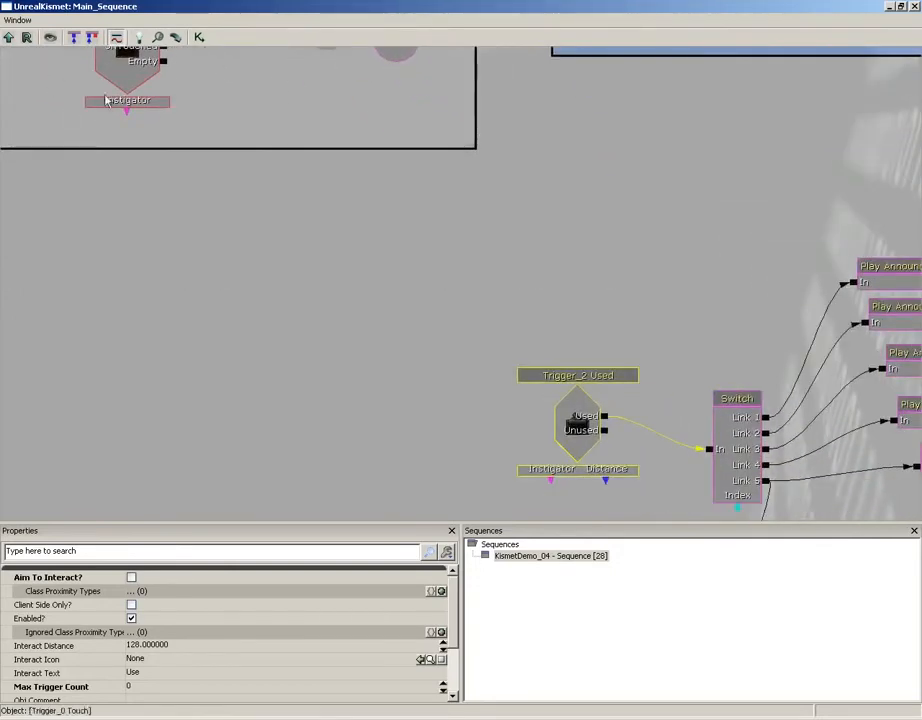
{"action": "left_click_drag", "start_coordinate": [331, 288], "coordinate": [54, 53]}
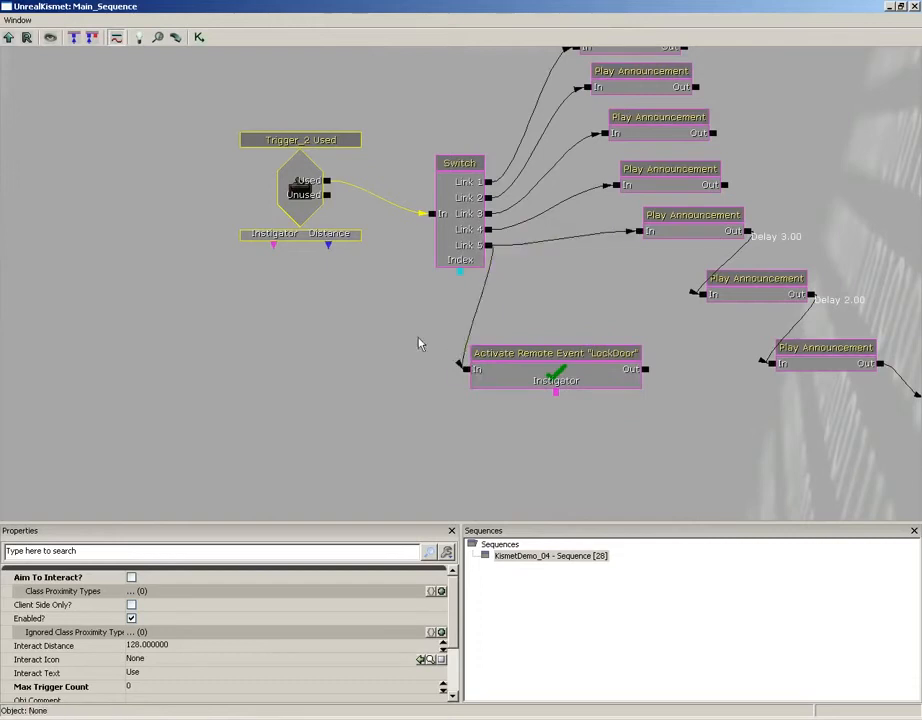
{"action": "left_click_drag", "start_coordinate": [420, 343], "coordinate": [560, 458]}
{"action": "scroll", "coordinate": [340, 200], "scroll_direction": "down", "scroll_amount": 8}
{"action": "left_click_drag", "start_coordinate": [340, 207], "coordinate": [367, 264]}
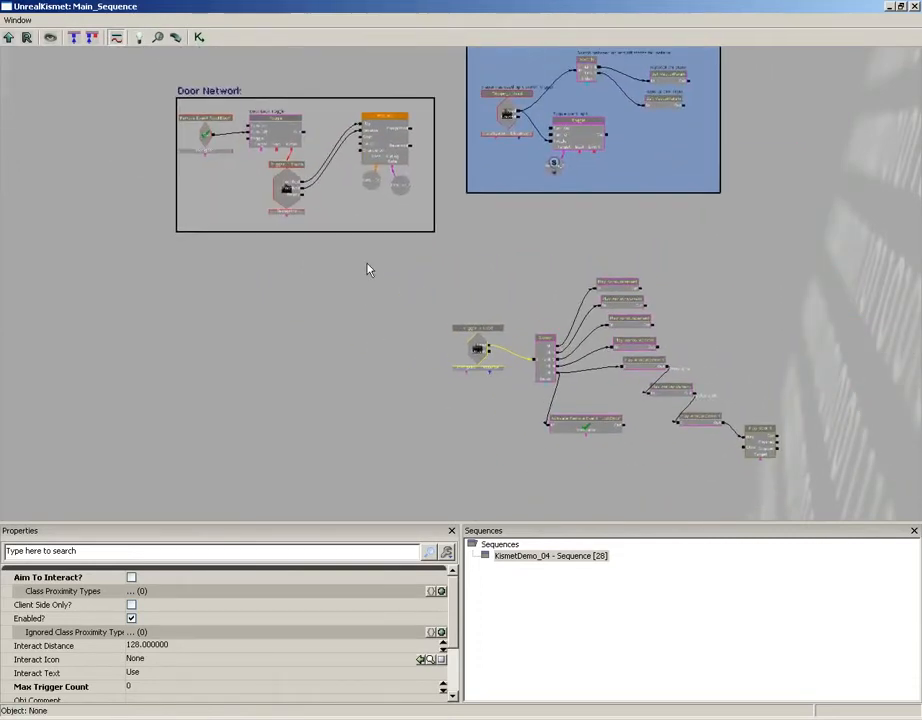
Close Kismet and start playing the level from the floor in front of the gate
{"action": "left_click", "coordinate": [914, 7]}
{"action": "right_click", "coordinate": [474, 516]}
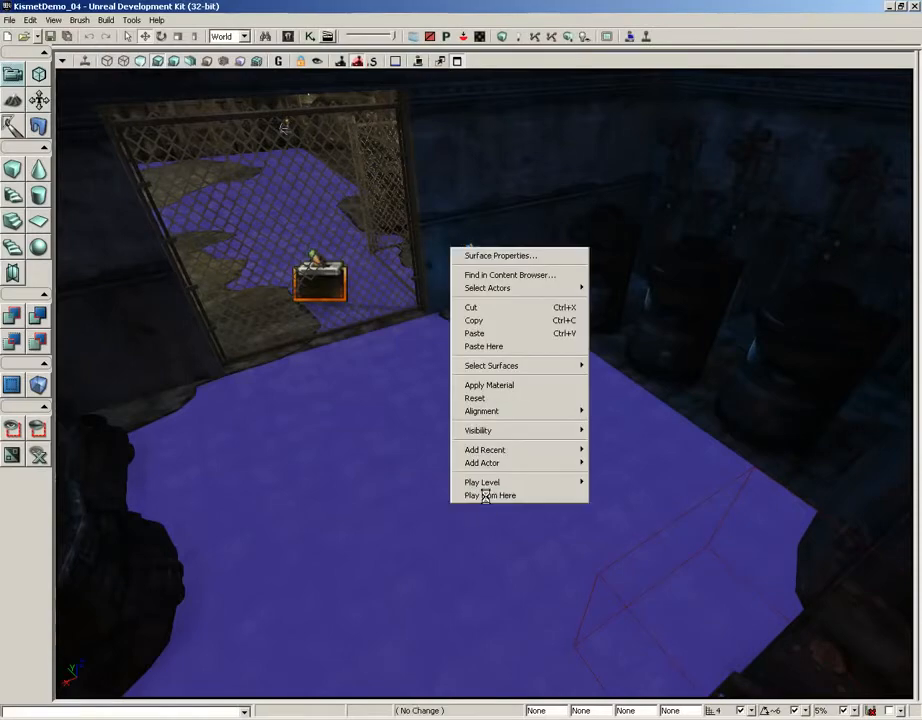
{"action": "left_click", "coordinate": [482, 496]}
Test the door lock in play: use the switch in the red-lit area repeatedly, walk back up to the gate, and end the session
{"action": "key", "text": "w"}
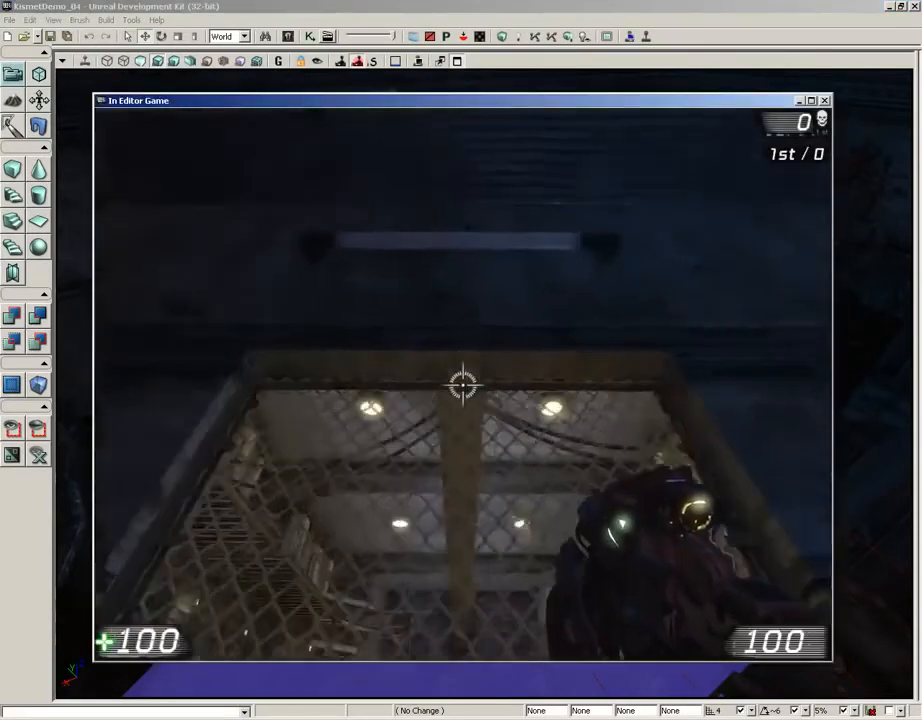
{"action": "key", "text": "s"}
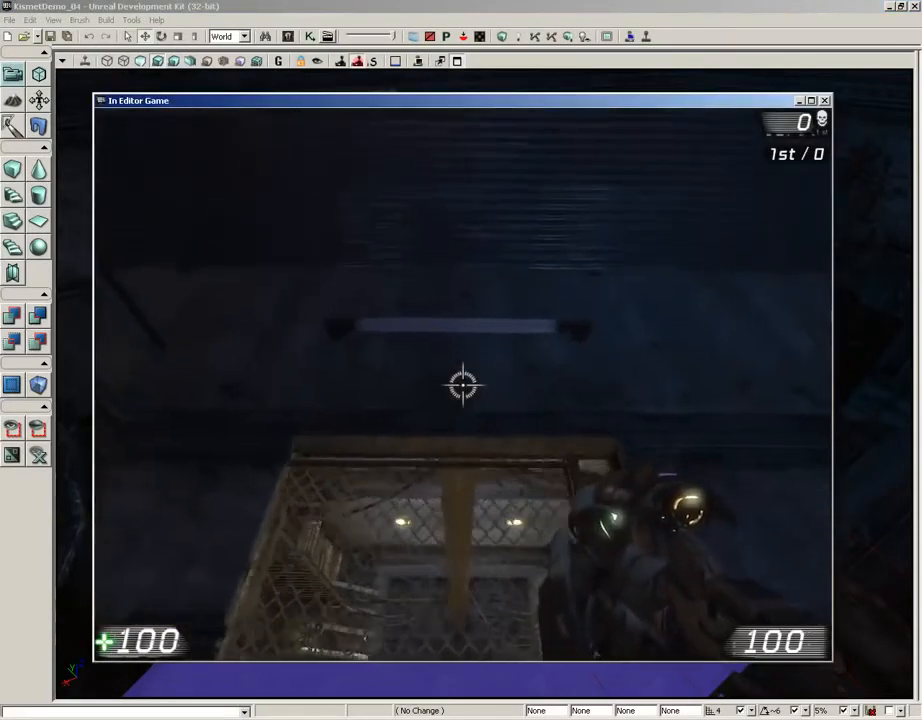
{"action": "key", "text": "w"}
{"action": "key", "text": "w"}
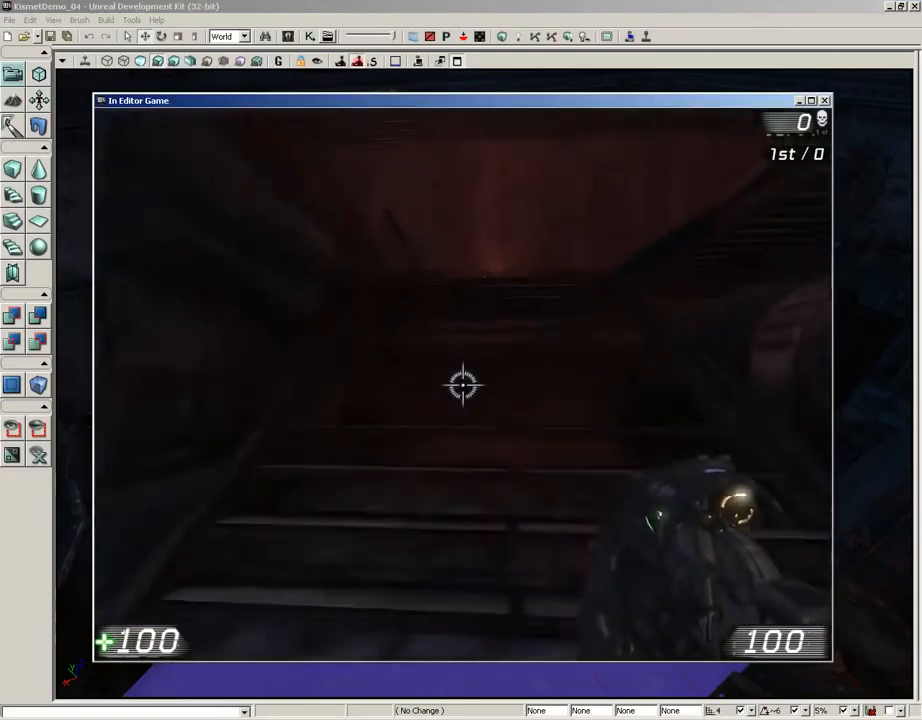
{"action": "key", "text": "w"}
{"action": "key", "text": "e"}
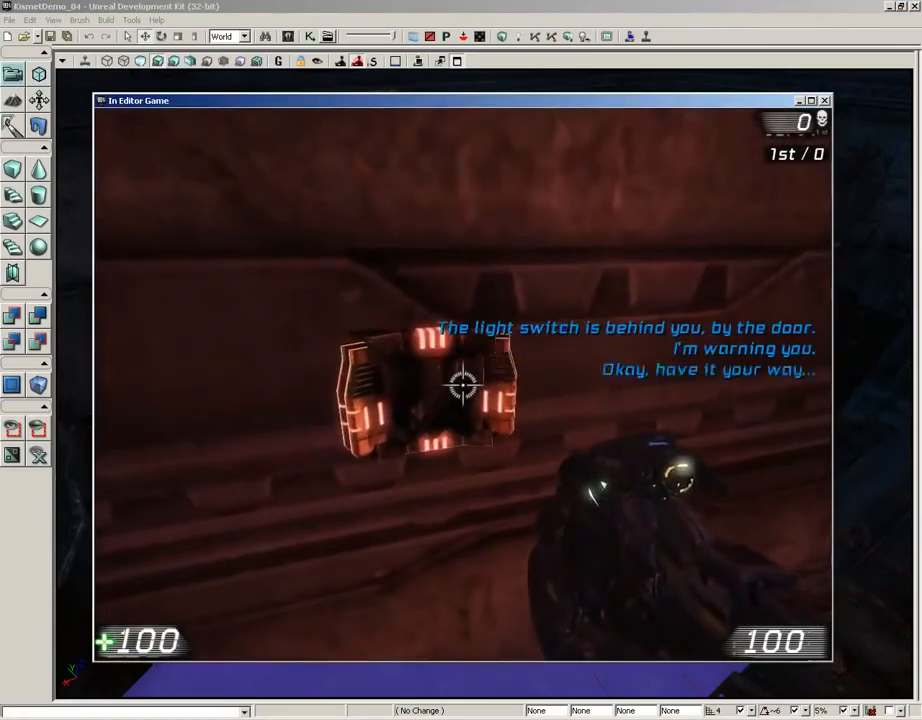
{"action": "key", "text": "w"}
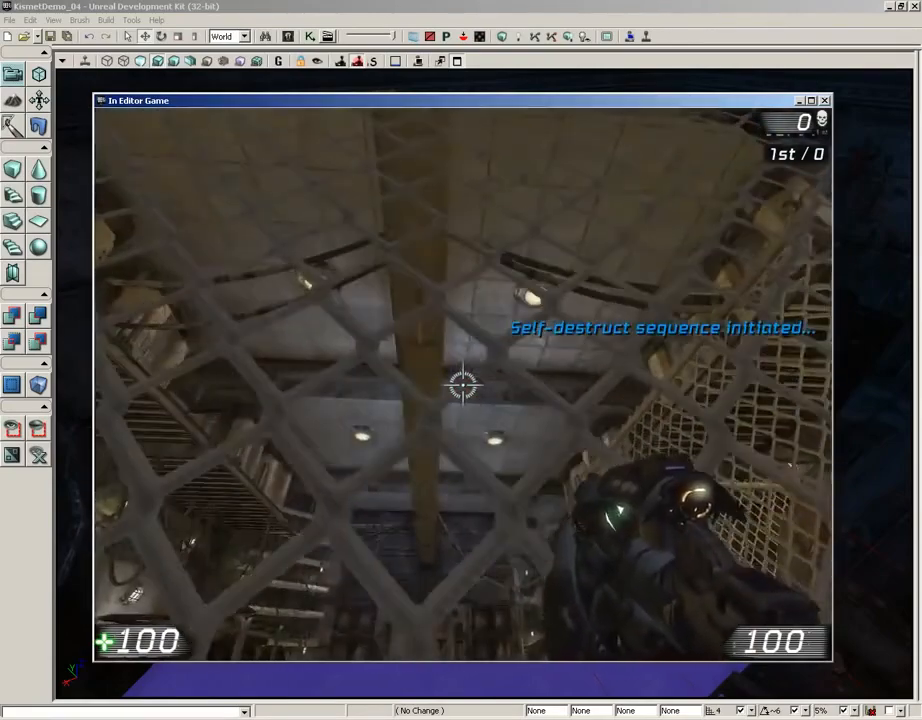
{"action": "key", "text": "Escape"}
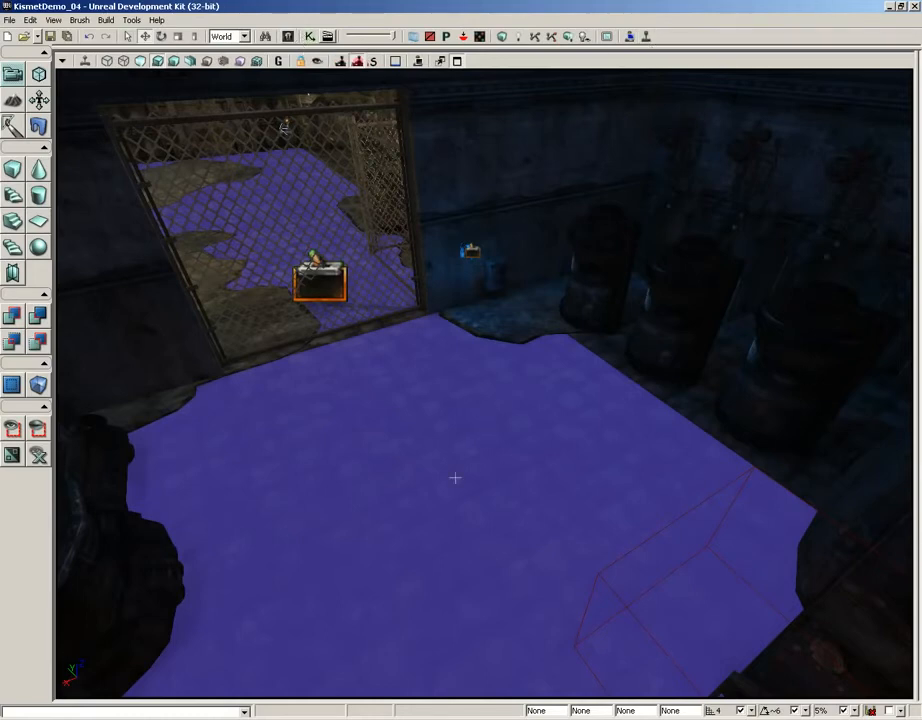
Play from the floor in front of the gate again, use the red-lit switch through its warnings, and recheck the gate up close
{"action": "right_click", "coordinate": [393, 520]}
{"action": "left_click", "coordinate": [410, 508]}
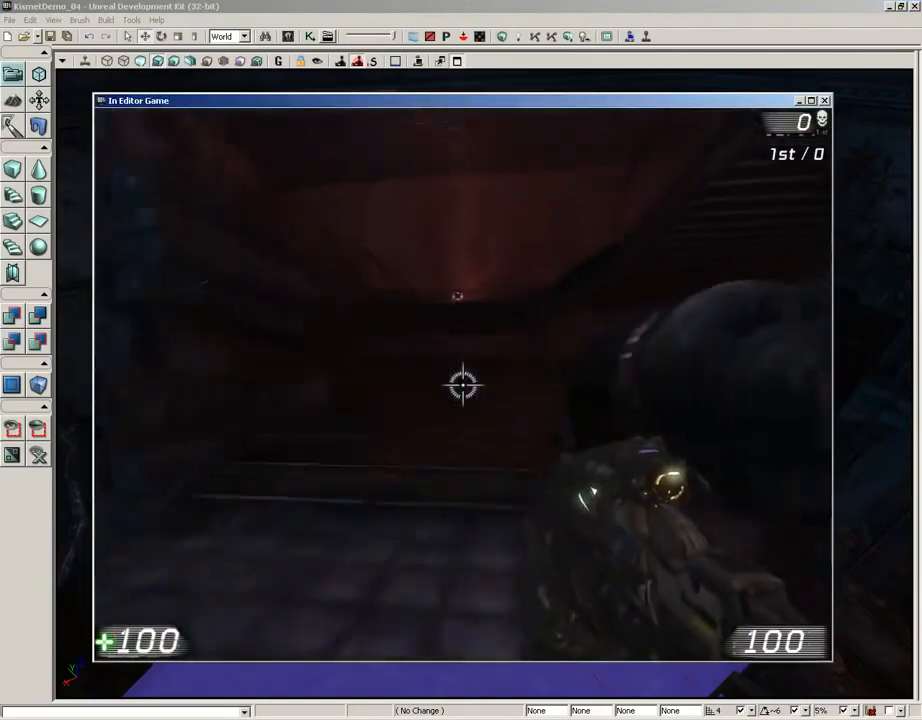
{"action": "key", "text": "w"}
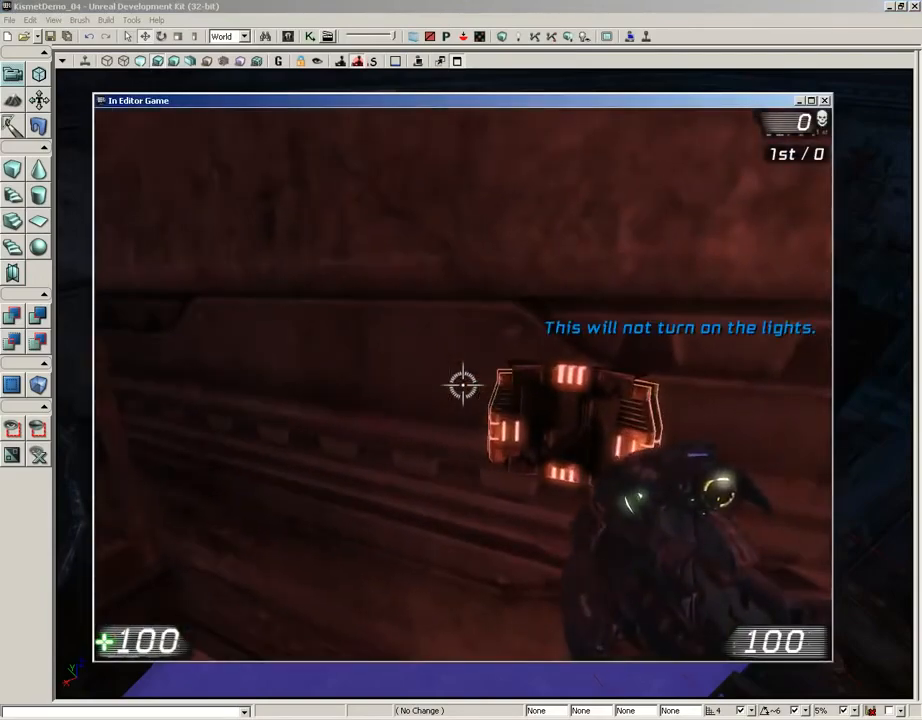
{"action": "key", "text": "e"}
{"action": "key", "text": "e"}
{"action": "key", "text": "e"}
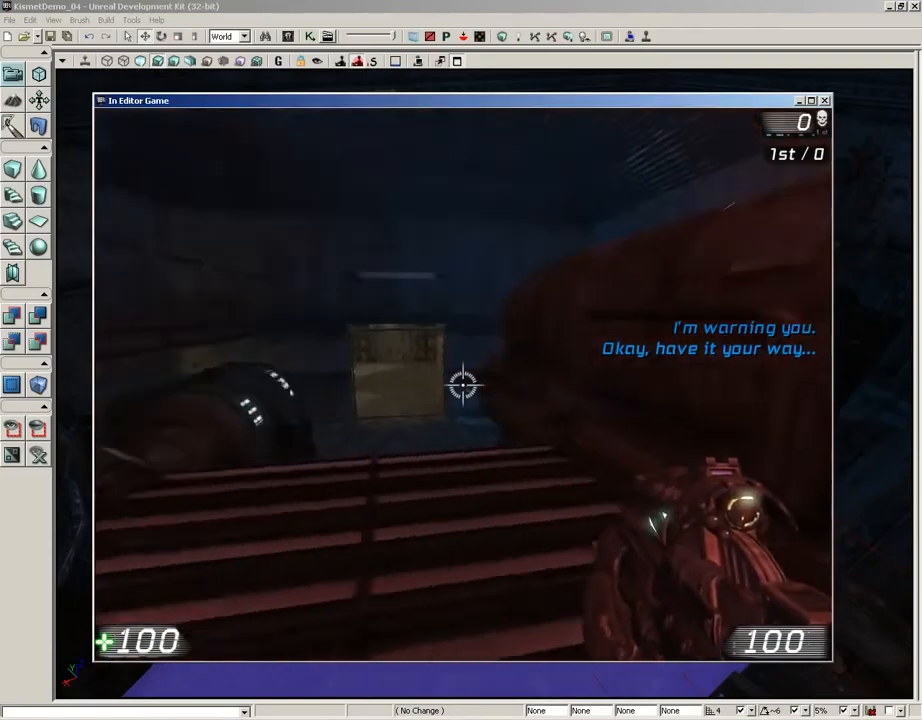
{"action": "key", "text": "w"}
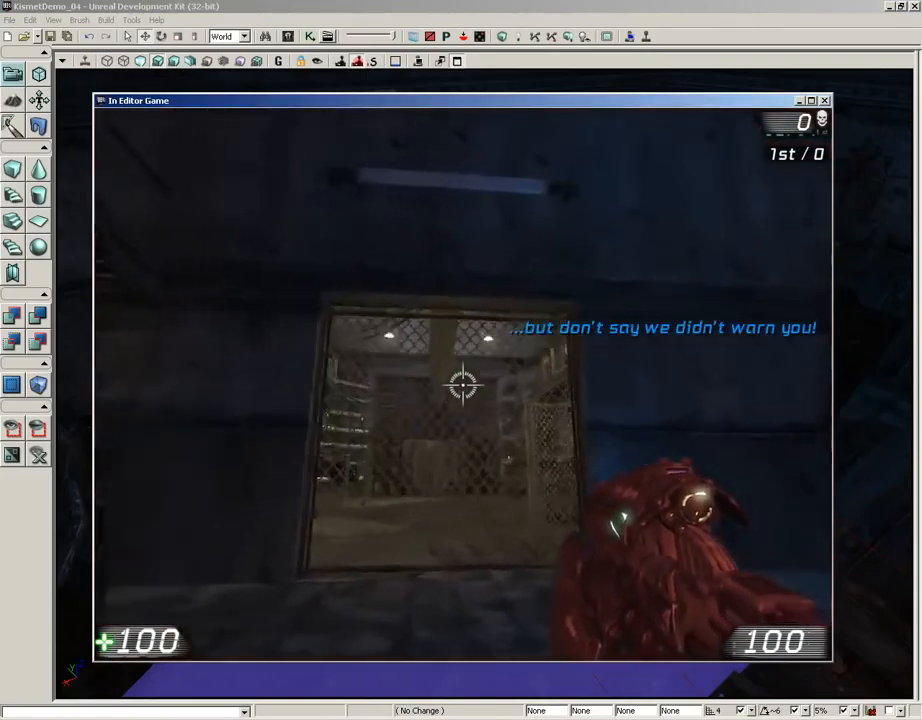
{"action": "key", "text": "w"}
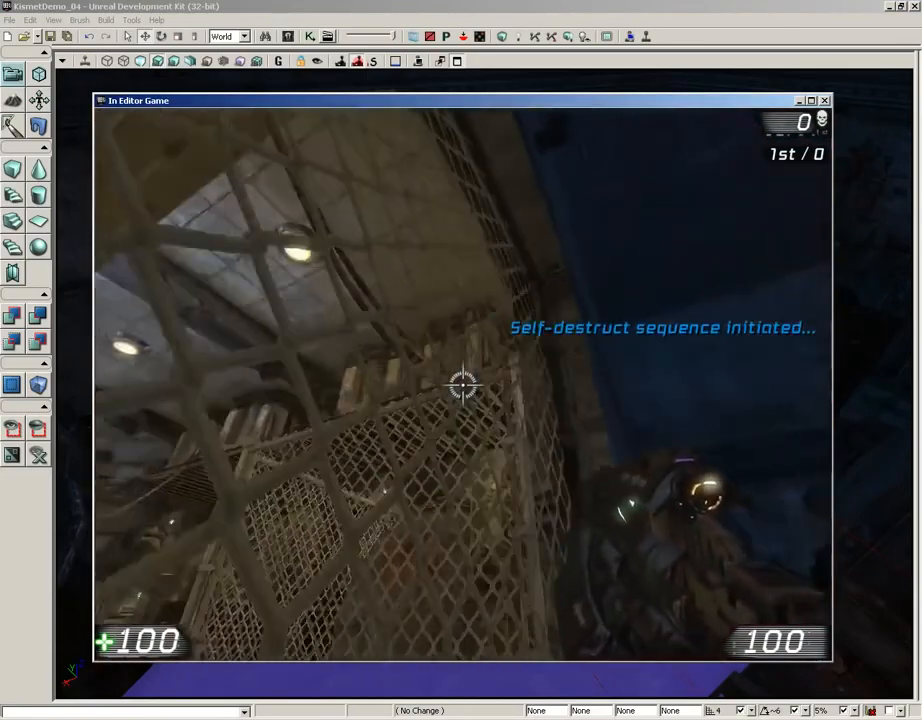
End the play session and reopen Kismet to view the level's main sequence
{"action": "key", "text": "Escape"}
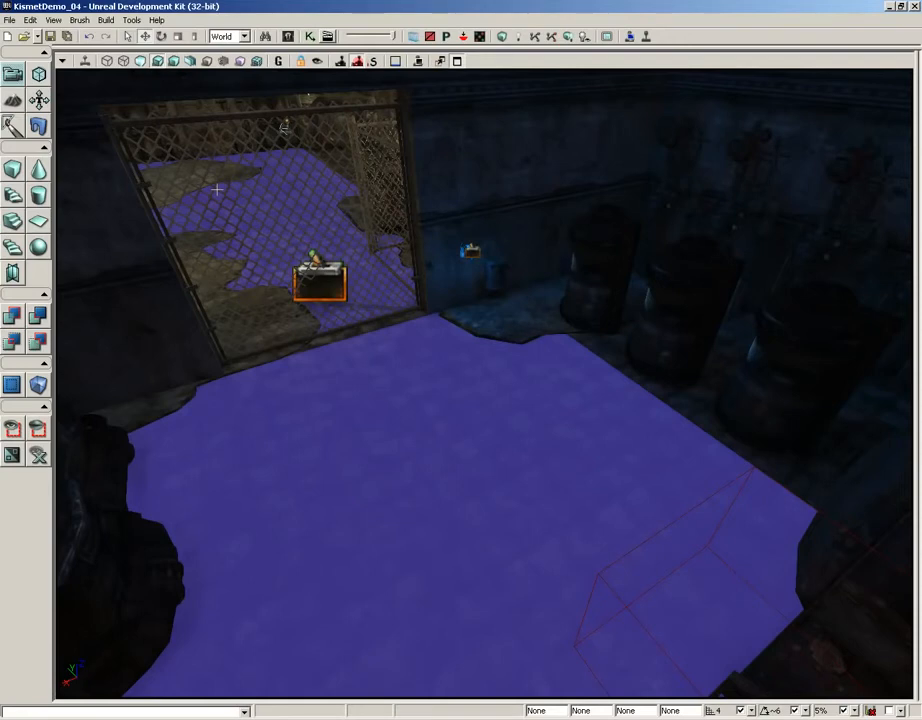
{"action": "left_click", "coordinate": [310, 36]}
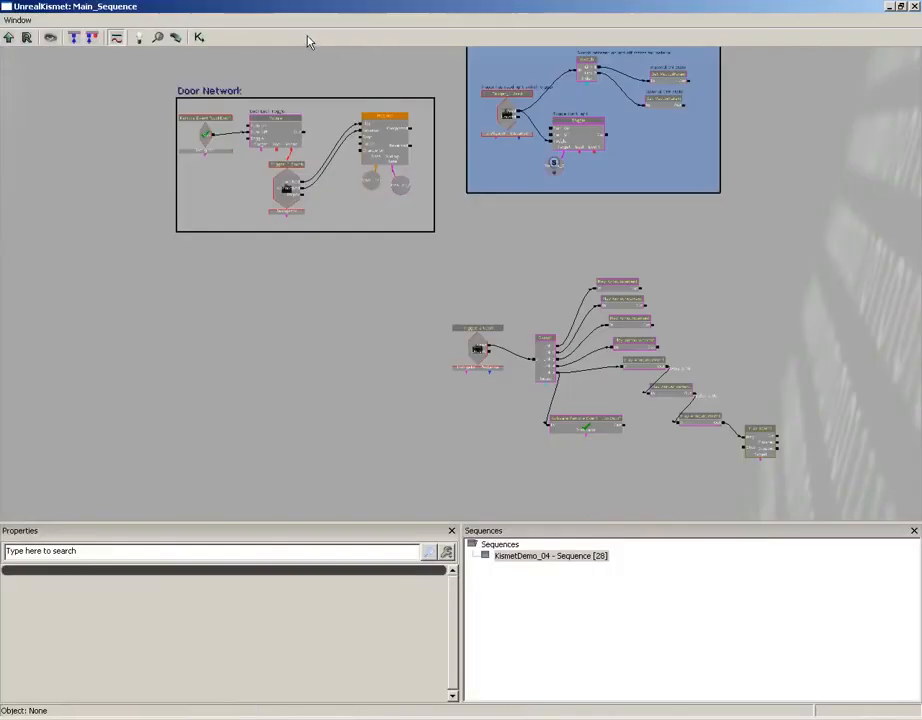